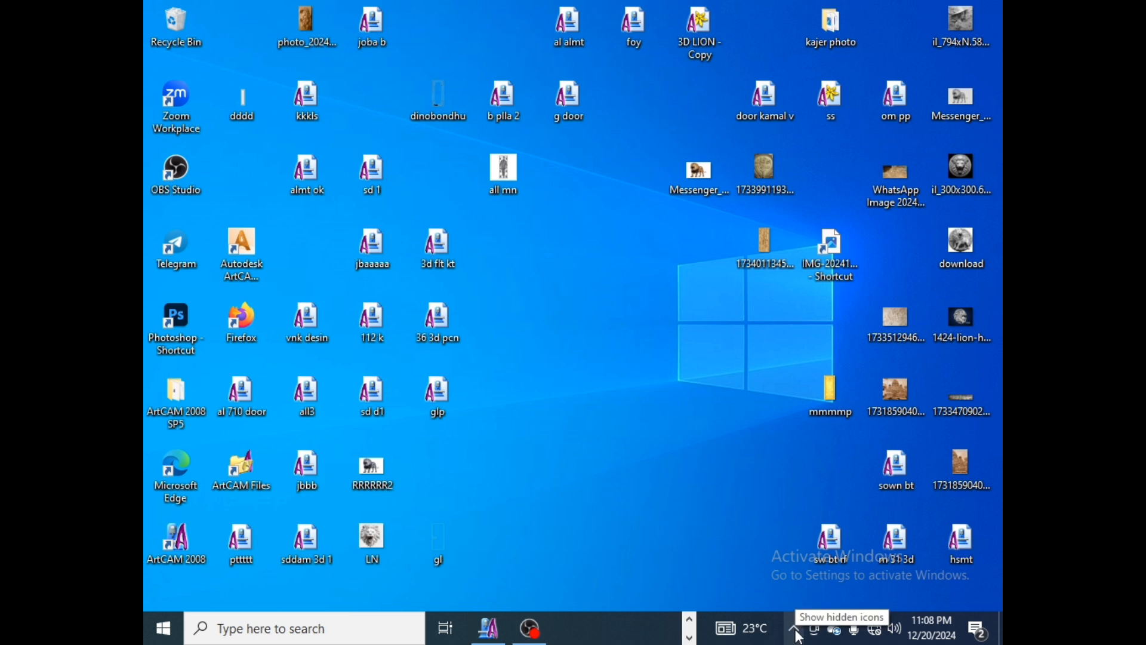
# - Exit the Autodesk Desktop App from its hidden system tray icon
pyautogui.click(796, 631)
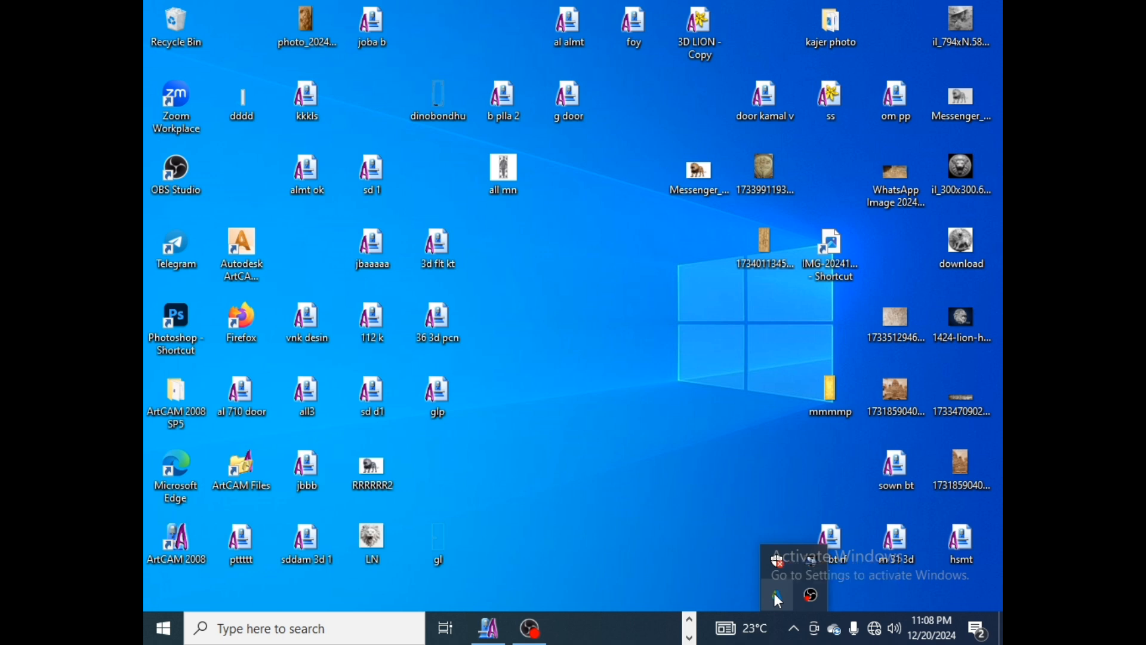
pyautogui.rightClick(775, 594)
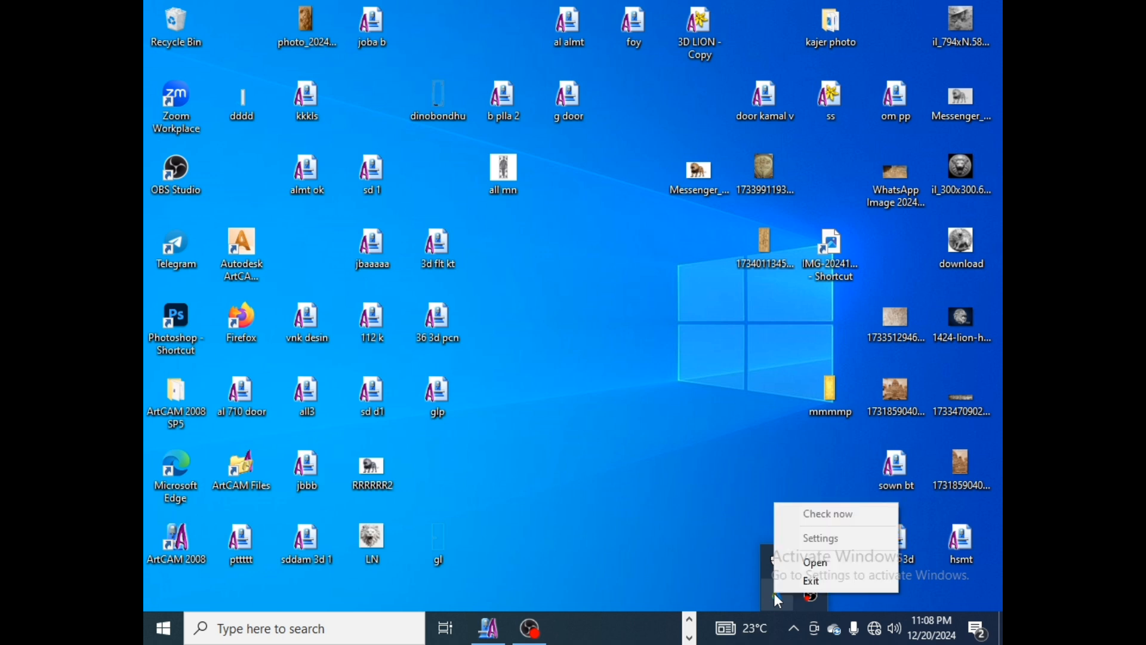
pyautogui.click(819, 582)
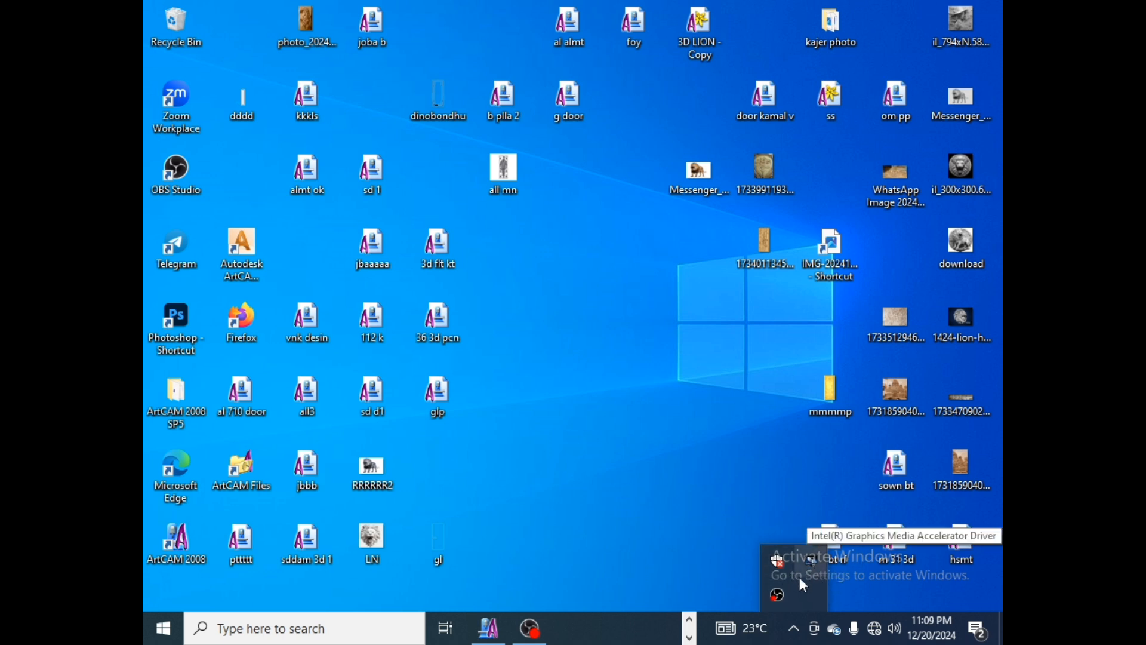
pyautogui.click(638, 549)
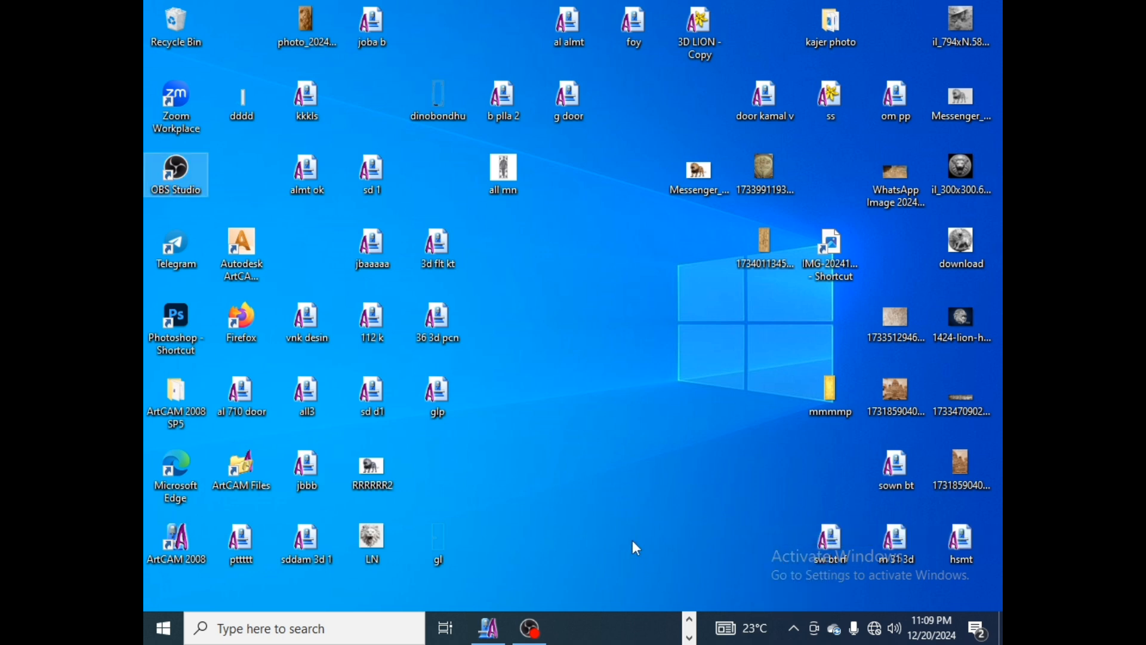
# - Choose Uninstall on Autodesk Desktop App in the Start menu's Autodesk group
pyautogui.click(163, 629)
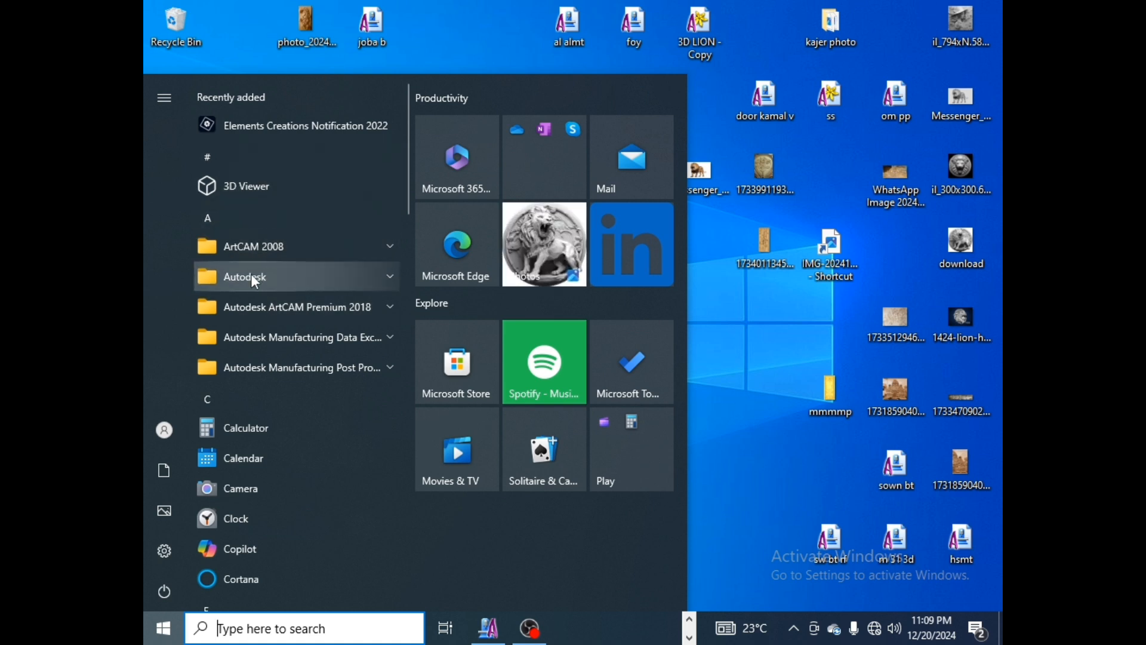
pyautogui.click(248, 277)
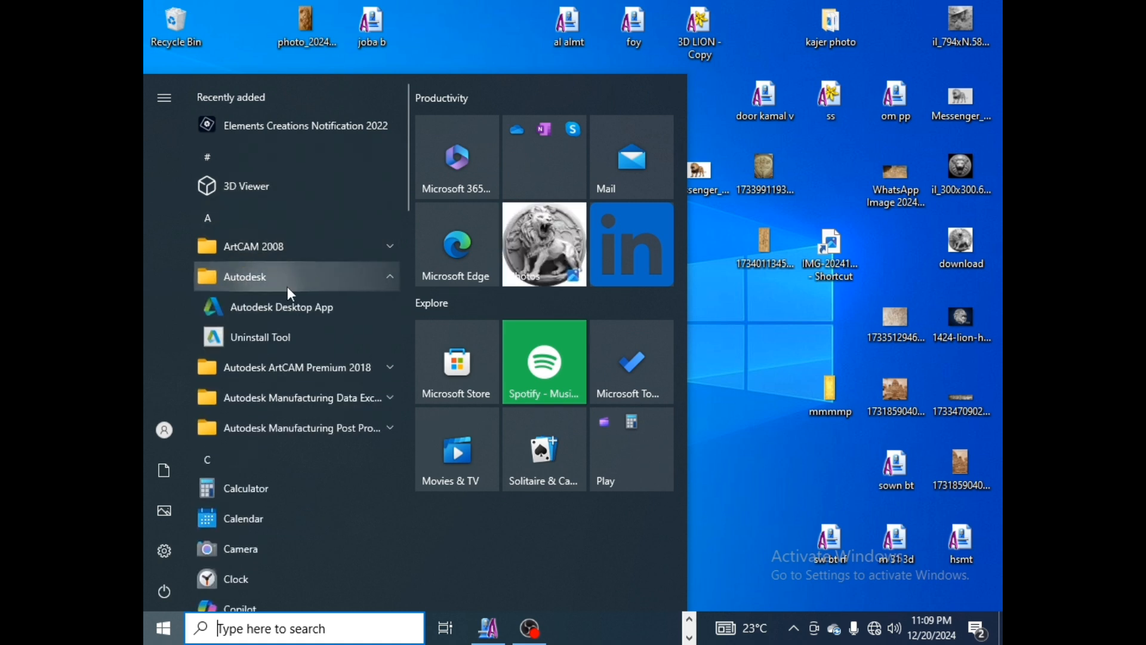
pyautogui.rightClick(260, 309)
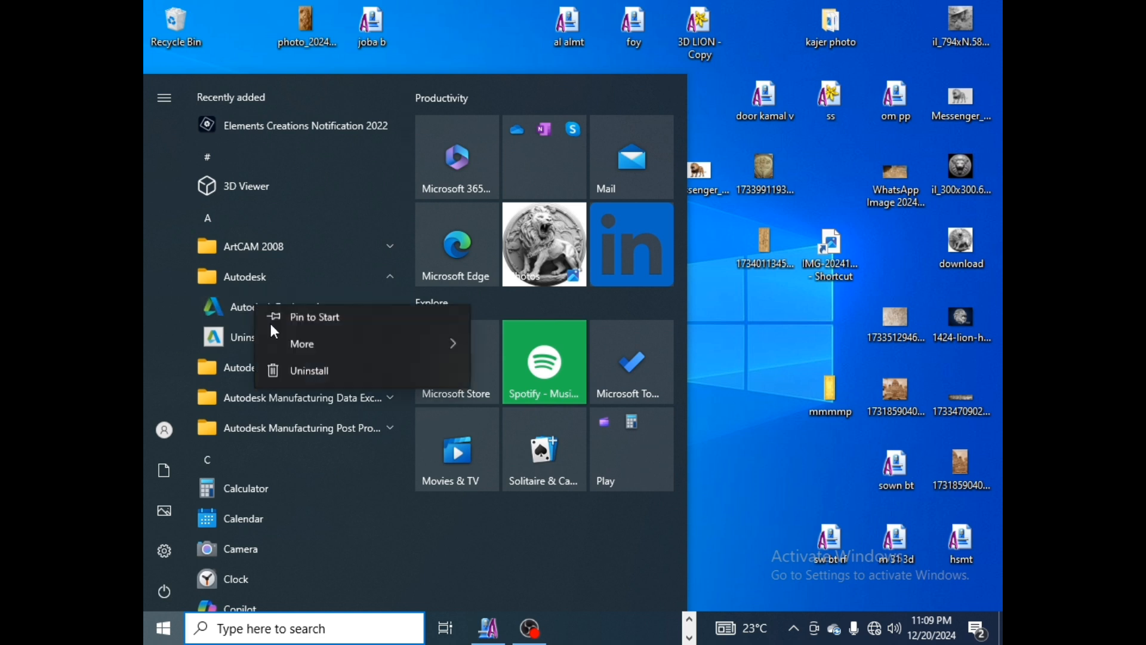
pyautogui.click(309, 376)
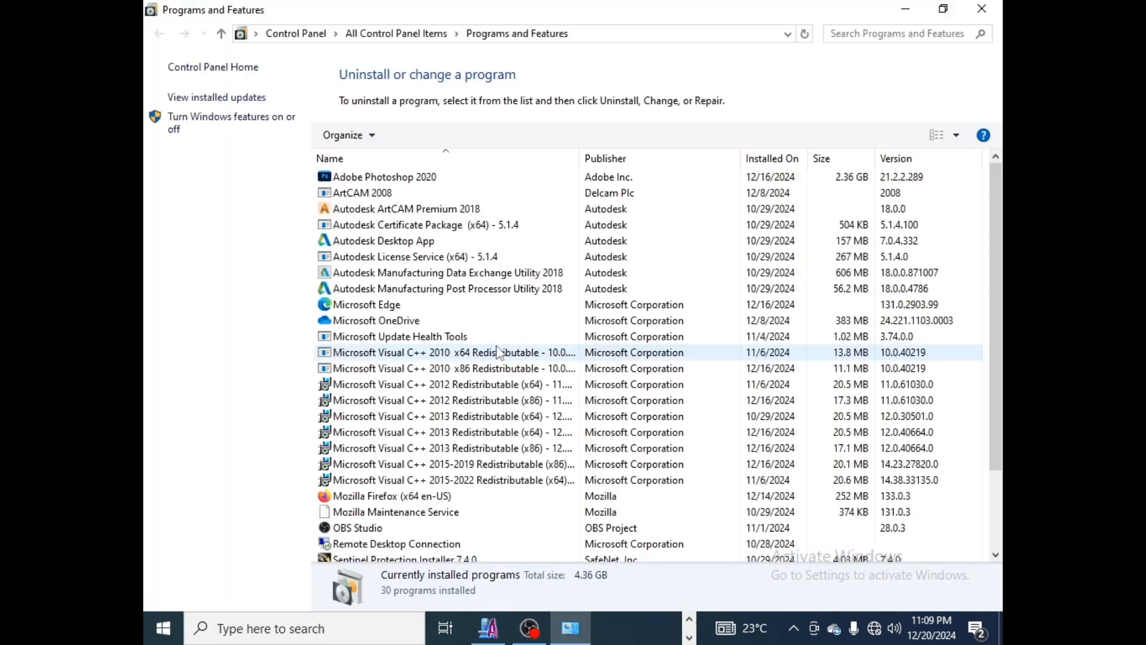
# - Choose Uninstall/Change on Autodesk ArtCAM Premium 2018 to launch its Repair/Uninstall setup
pyautogui.rightClick(360, 213)
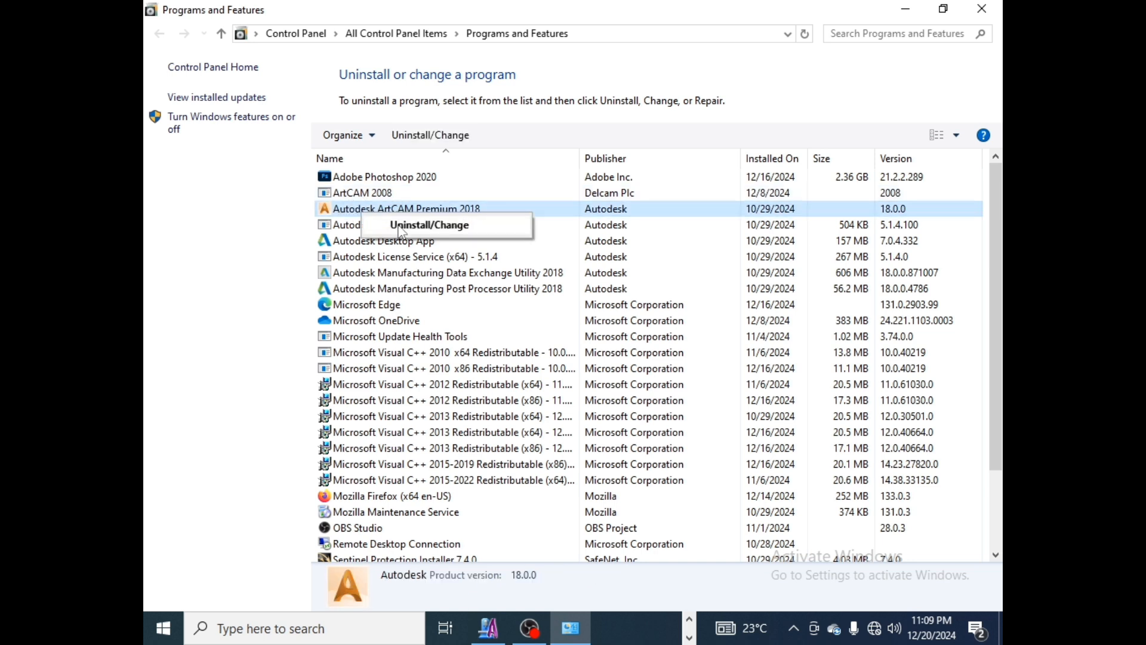
pyautogui.click(422, 228)
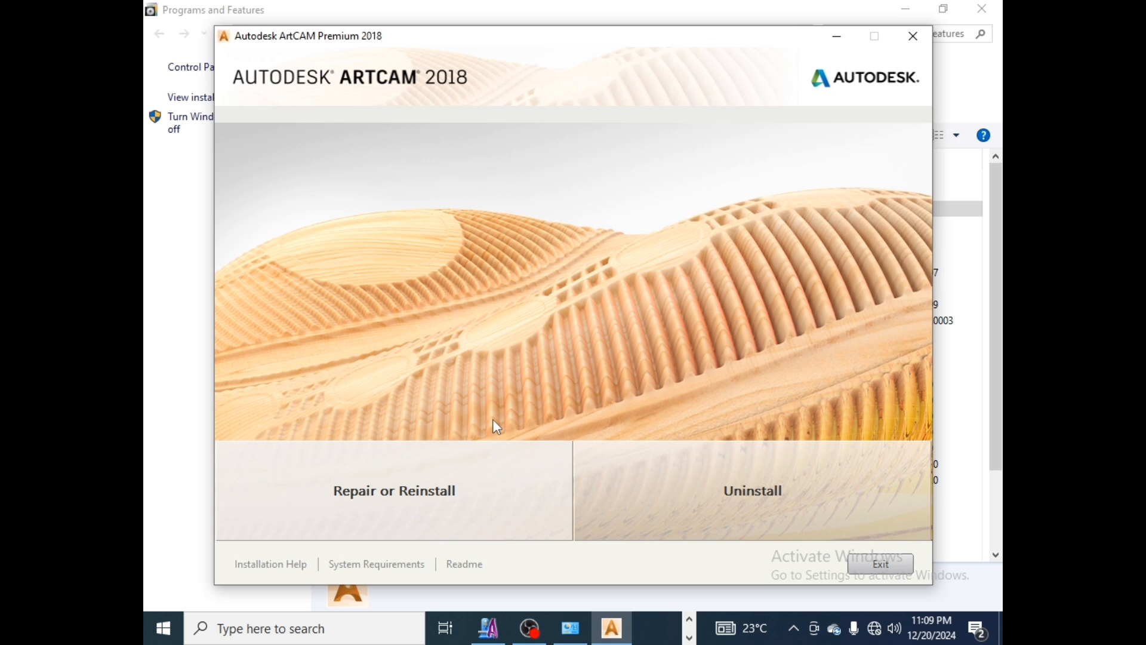
# - Uninstall ArtCAM Premium 2018 with the installer's Uninstall option, then click Finish after success
pyautogui.click(759, 505)
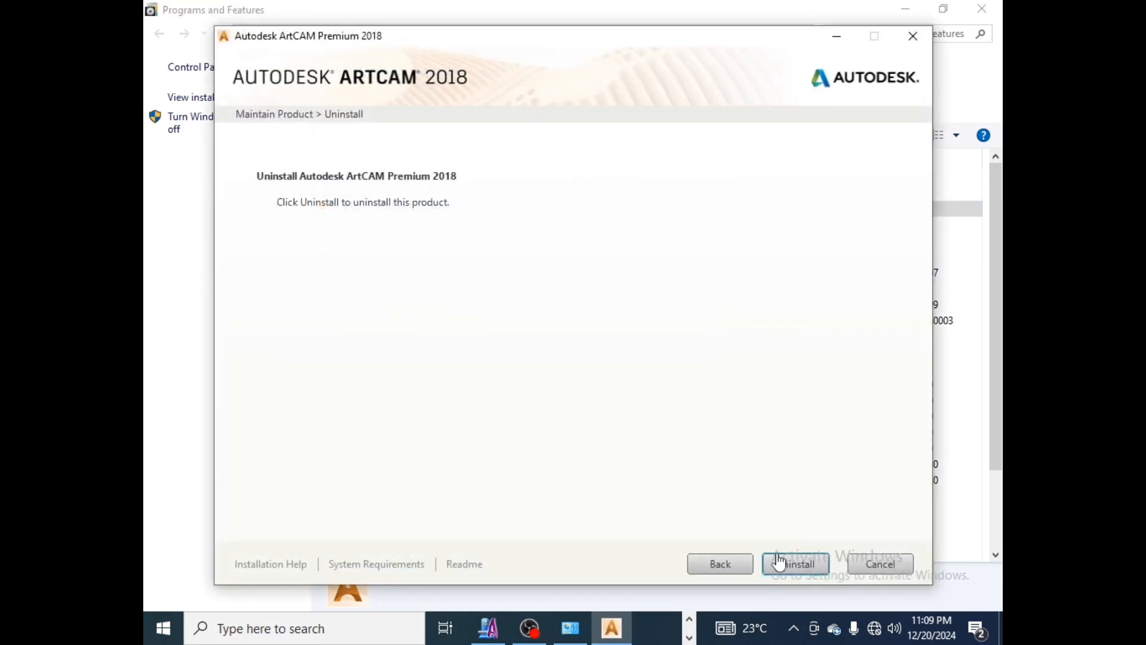
pyautogui.click(796, 564)
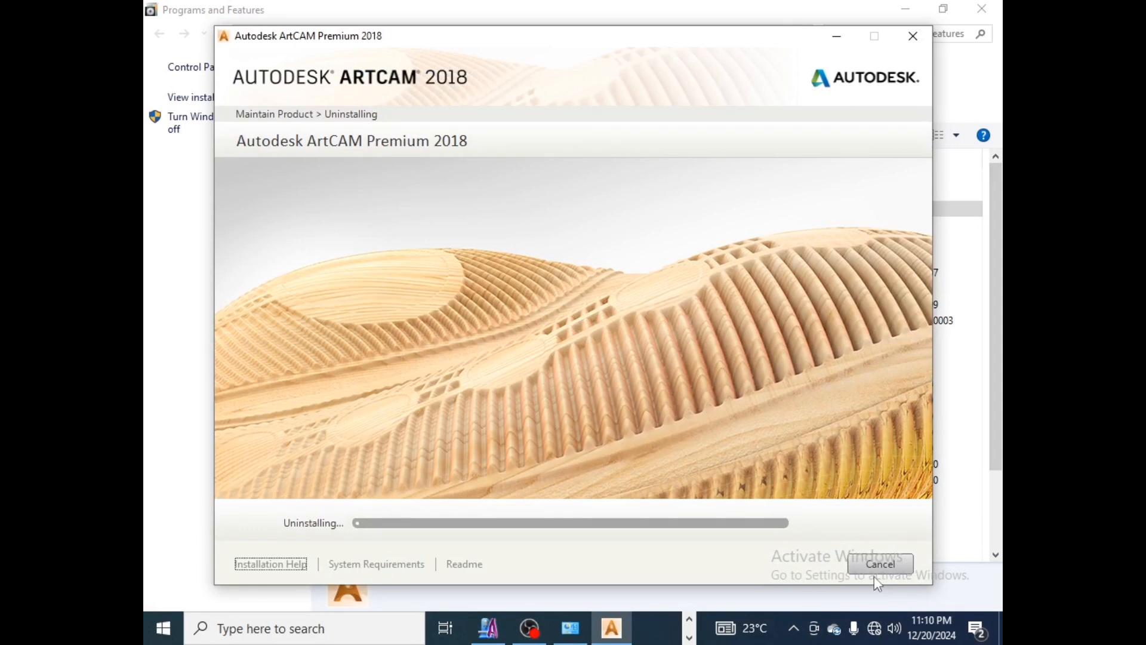
pyautogui.click(836, 36)
pyautogui.click(904, 11)
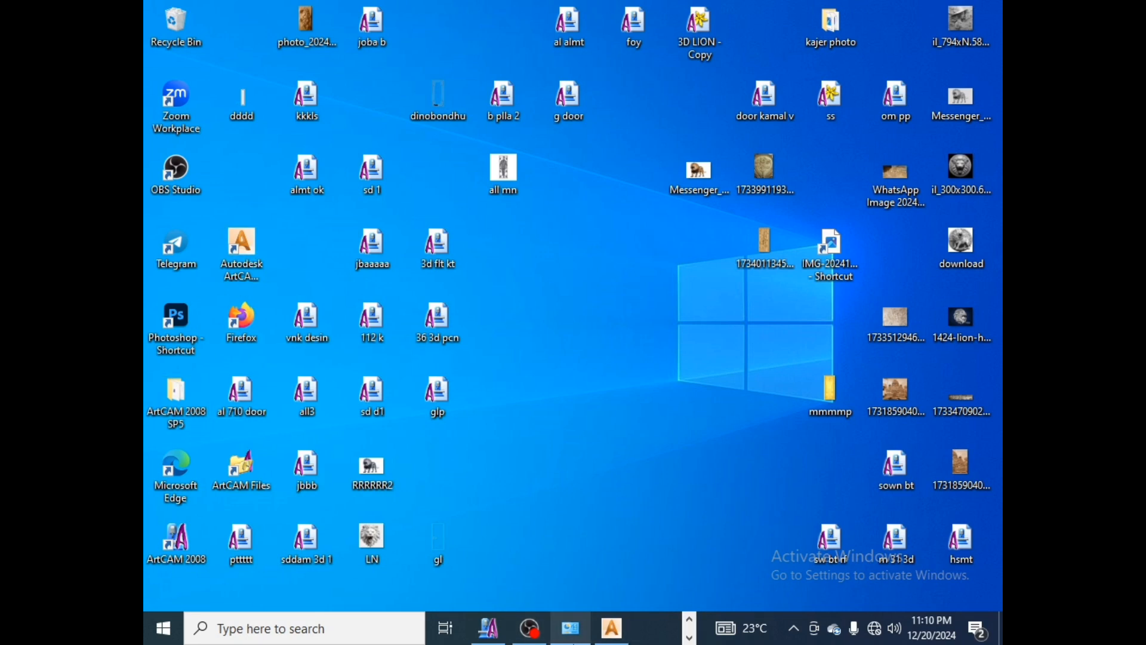
pyautogui.click(631, 631)
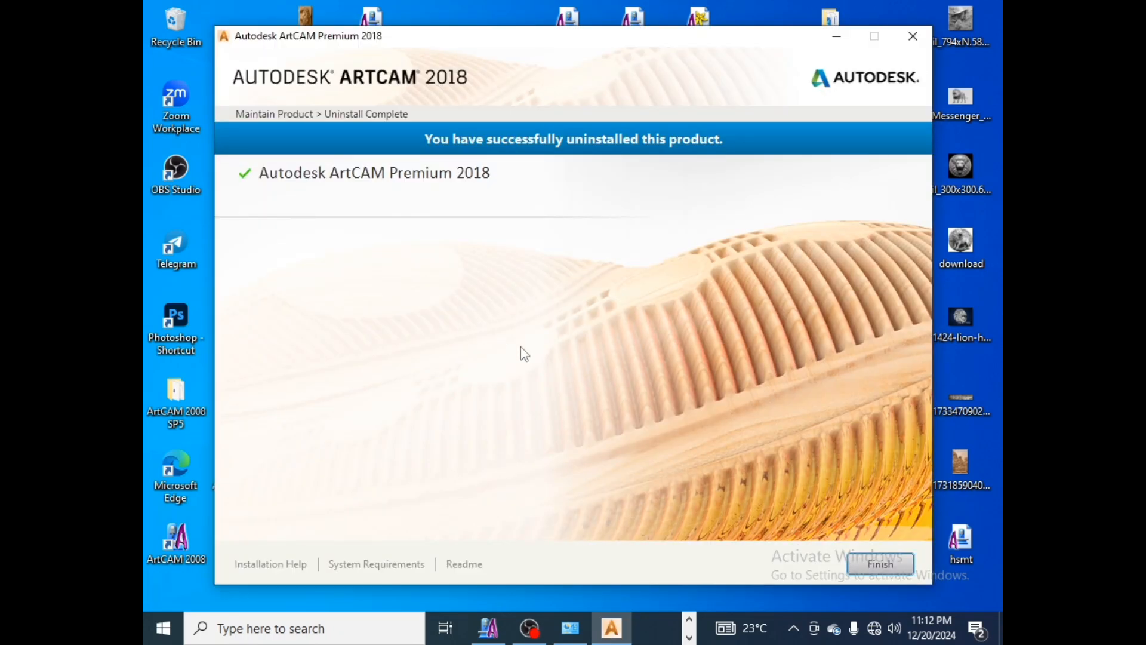
pyautogui.click(877, 565)
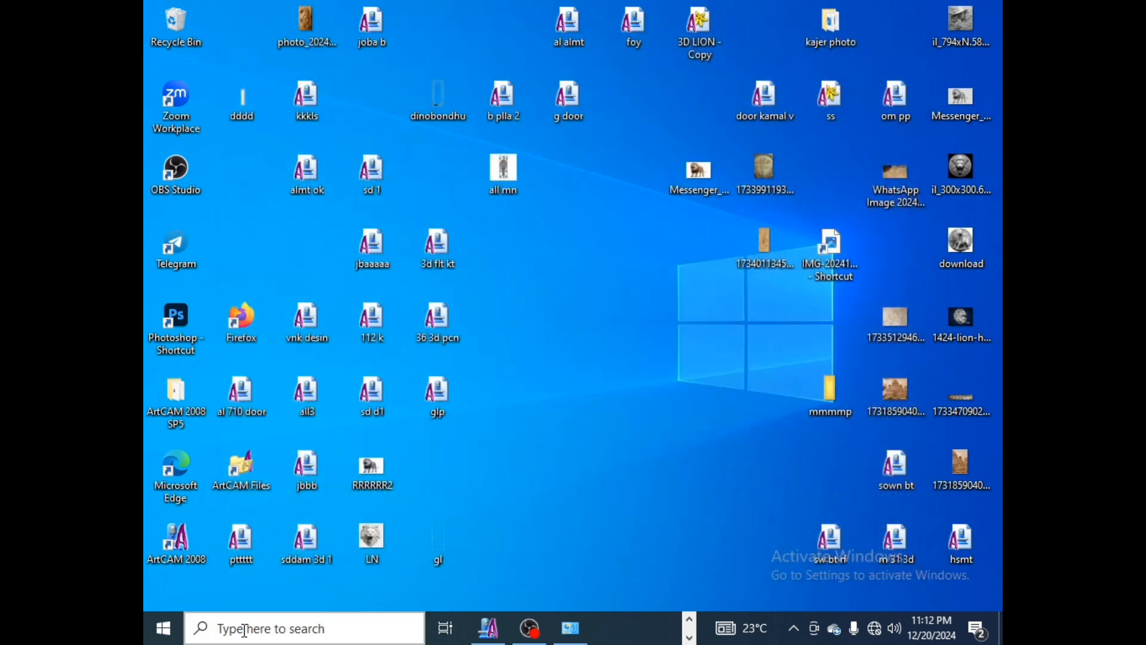
# - Open Local Disk (C:) in File Explorer and delete its Autodesk folder
pyautogui.click(222, 634)
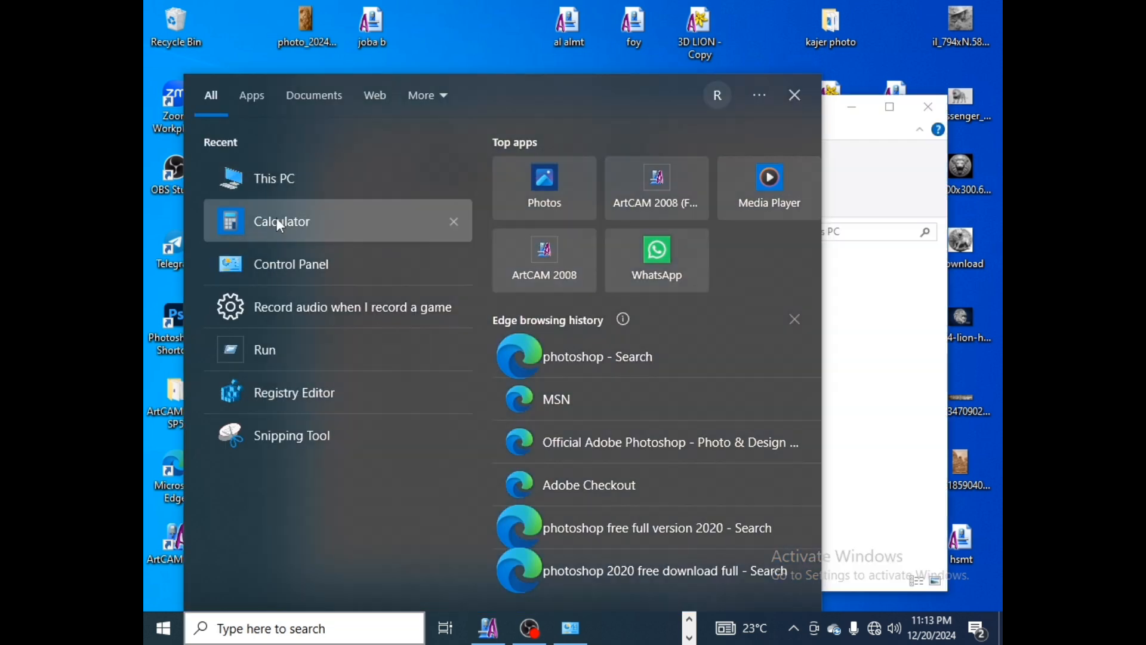
pyautogui.click(796, 96)
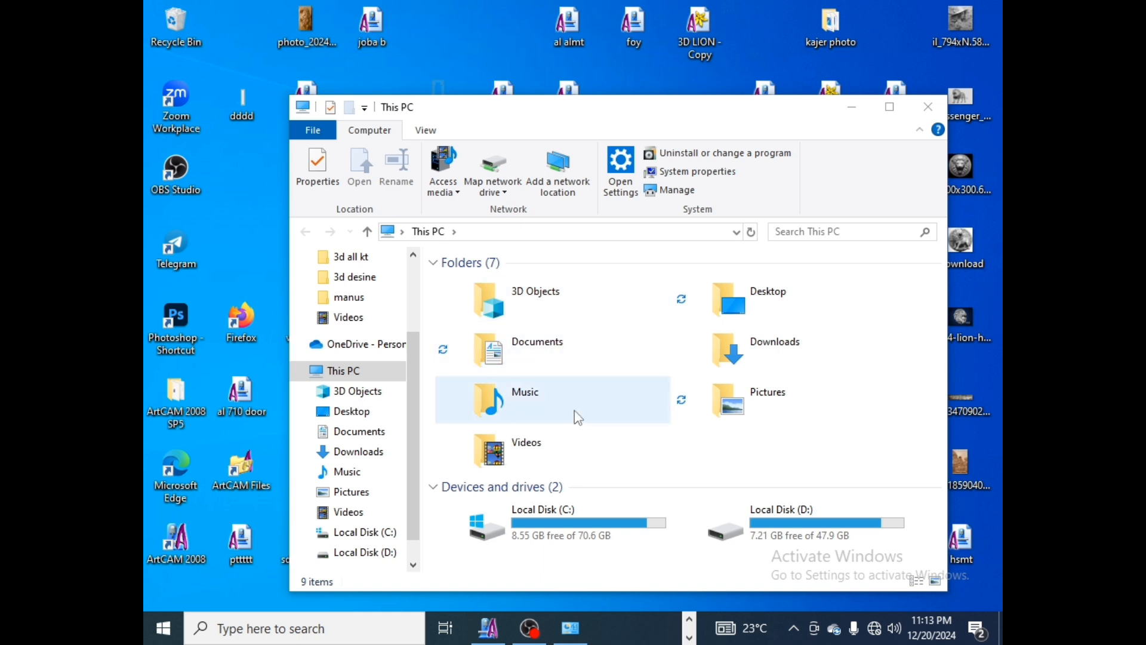
pyautogui.doubleClick(578, 532)
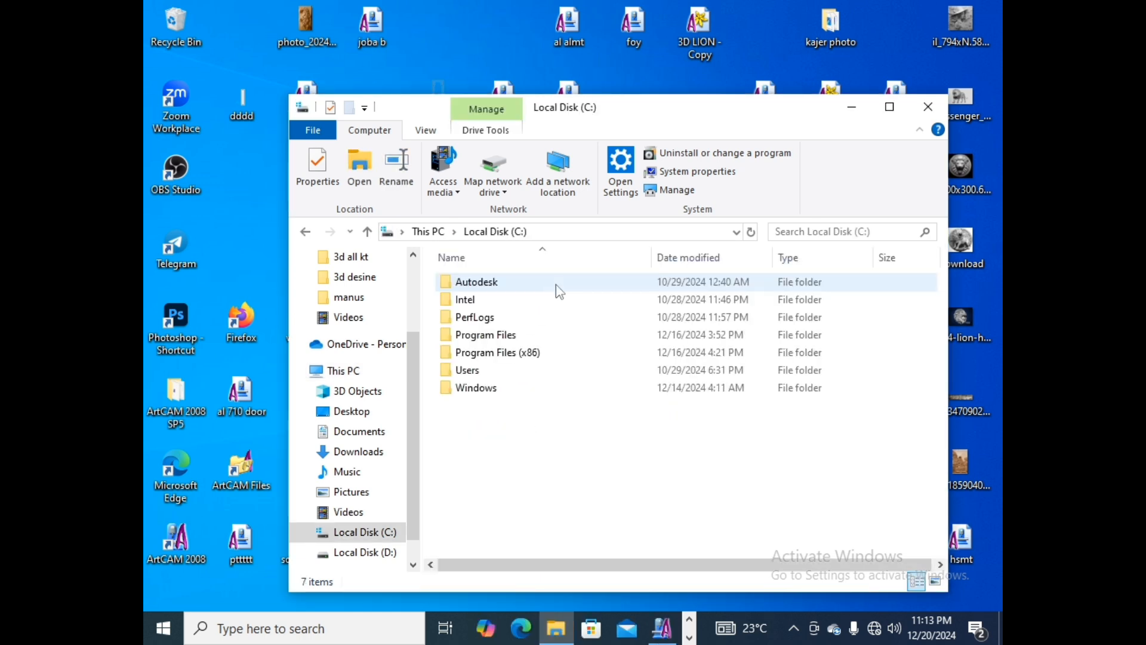
pyautogui.doubleClick(485, 285)
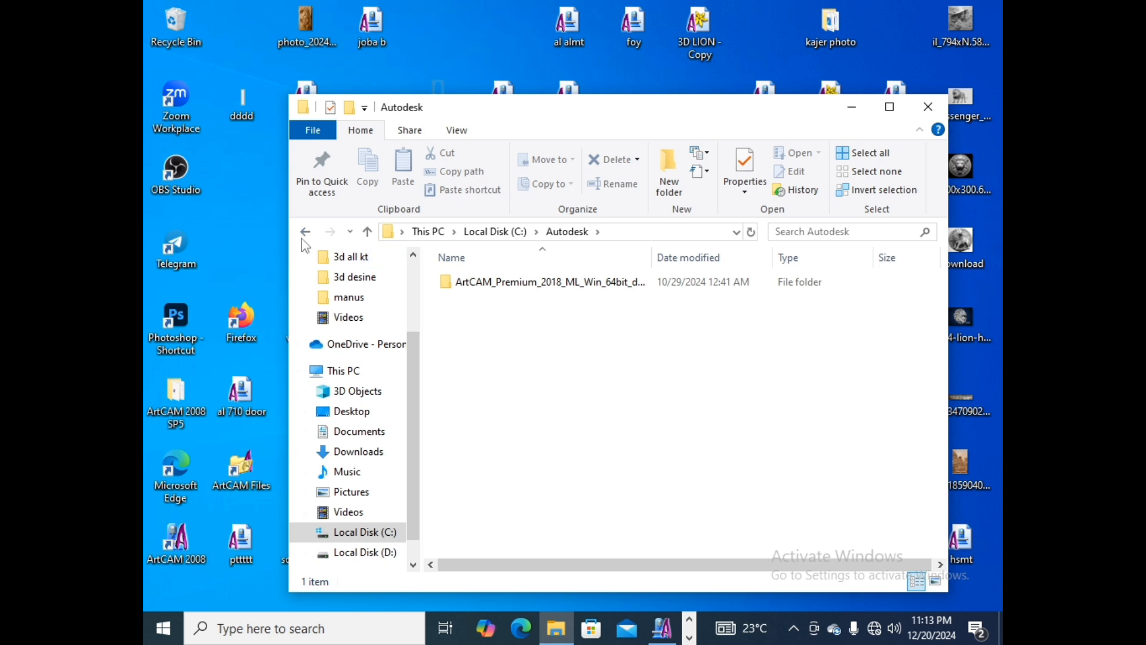
pyautogui.click(305, 233)
pyautogui.rightClick(497, 283)
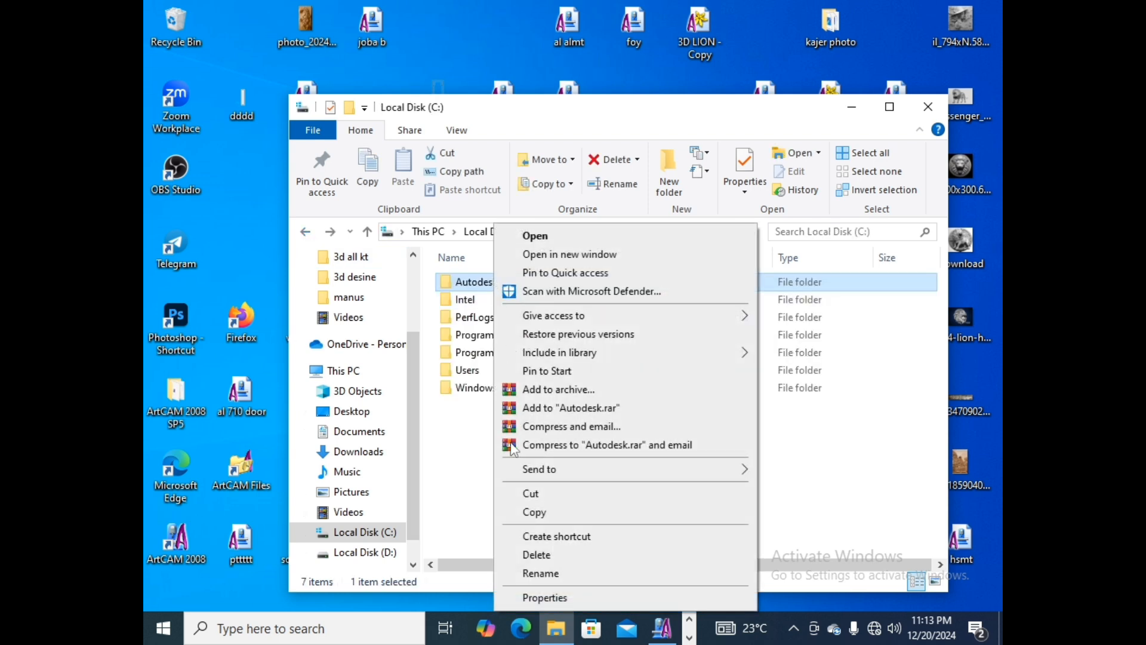
pyautogui.click(538, 555)
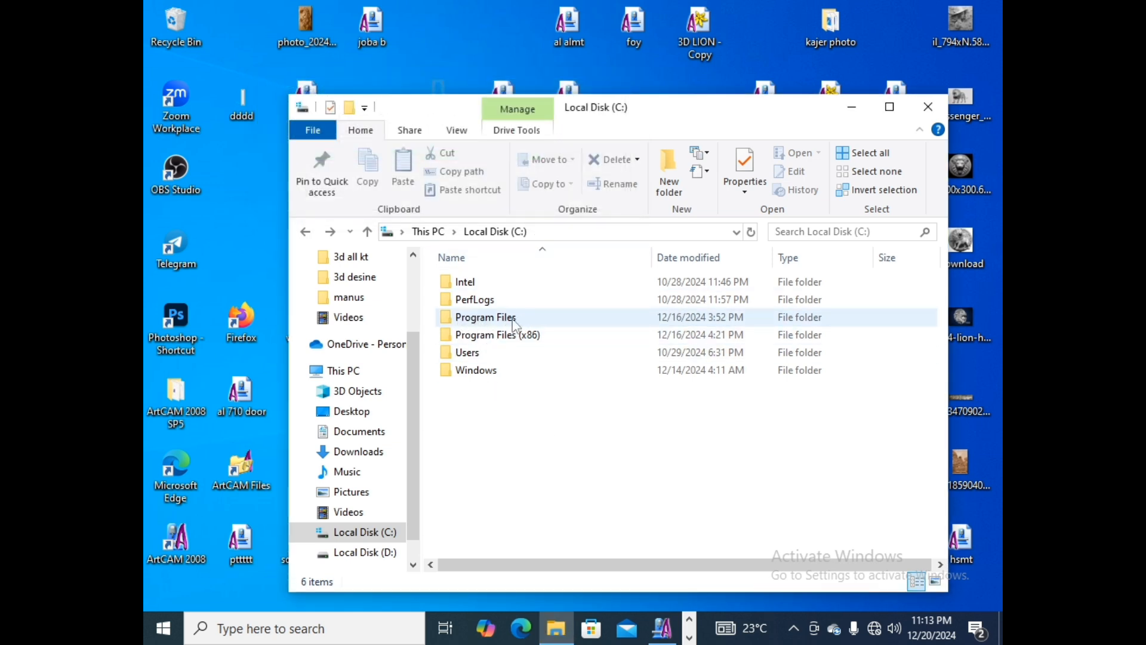
# - Delete the Autodesk folder from Program Files, then return to Local Disk (C:)
pyautogui.doubleClick(491, 319)
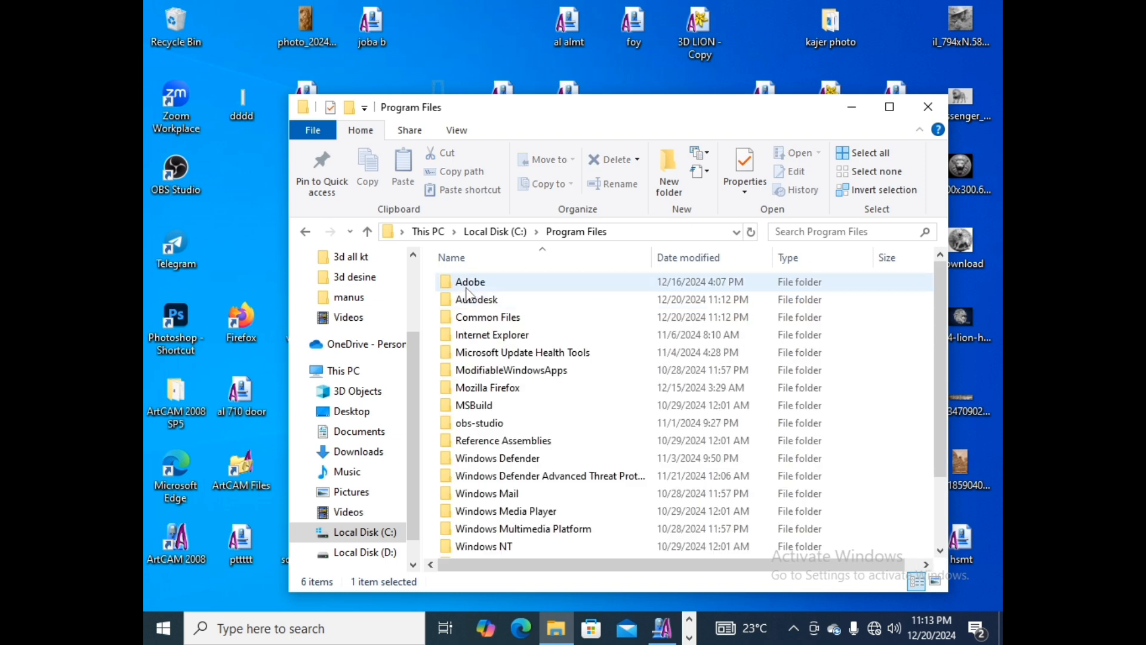
pyautogui.rightClick(481, 301)
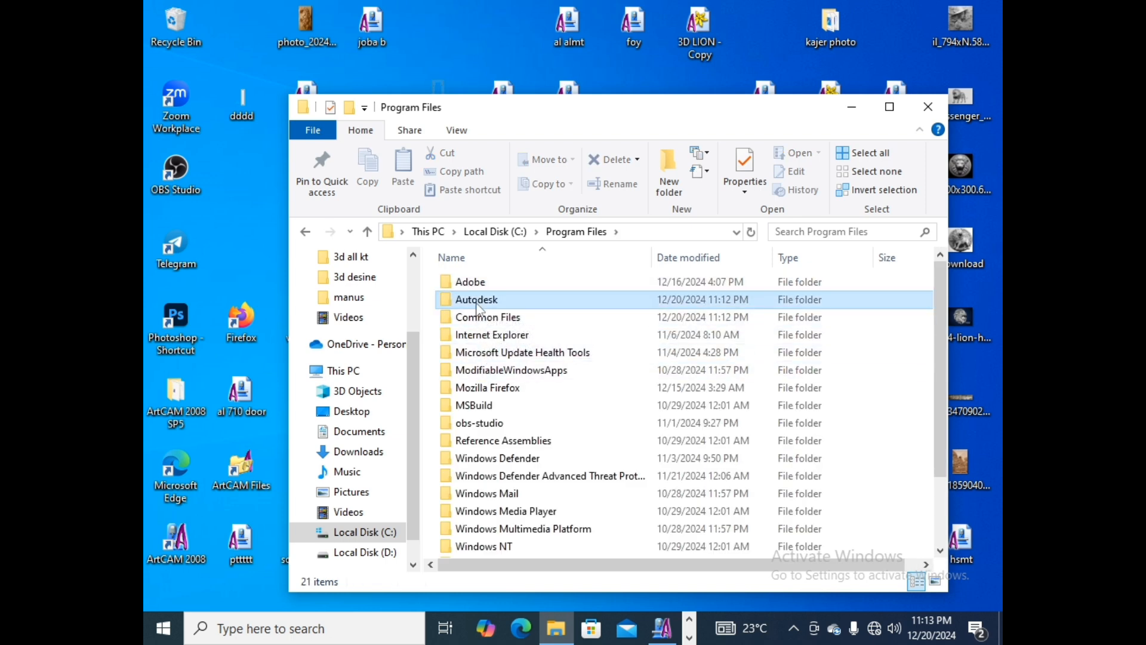
pyautogui.click(519, 554)
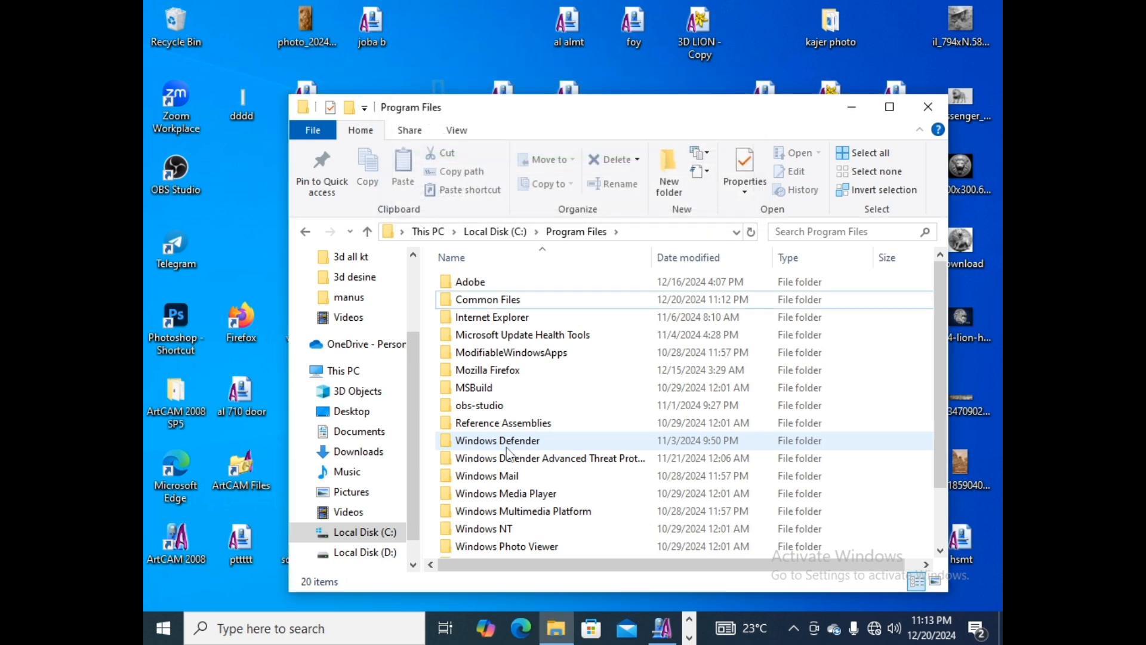
pyautogui.scroll(-2, 475, 305)
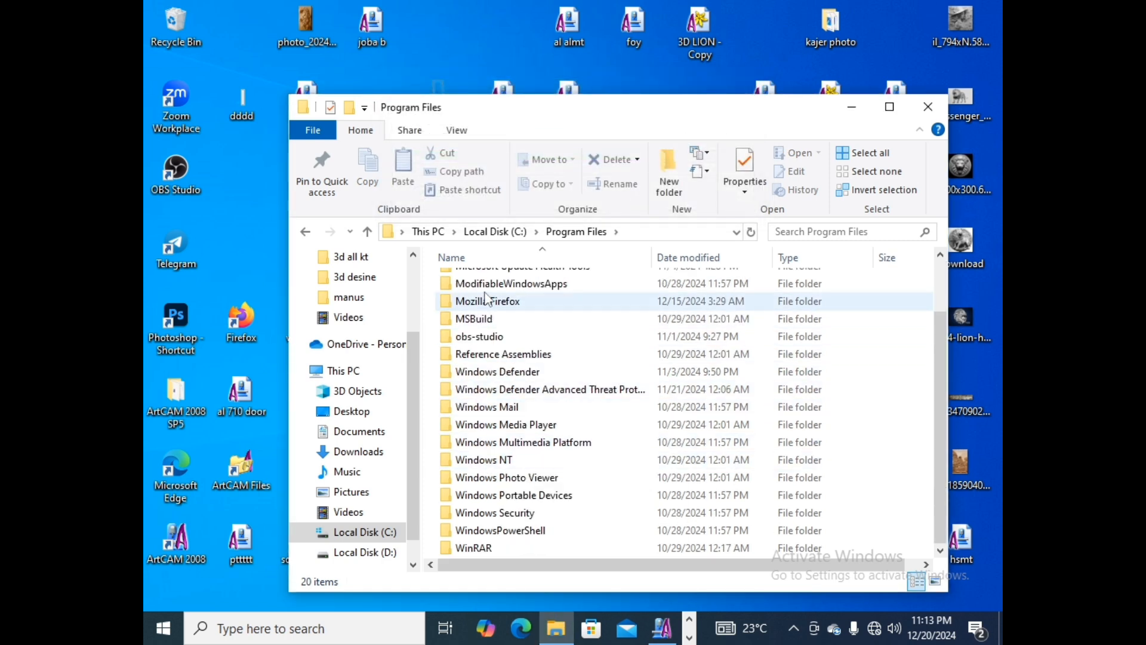
pyautogui.scroll(2, 475, 305)
pyautogui.click(305, 231)
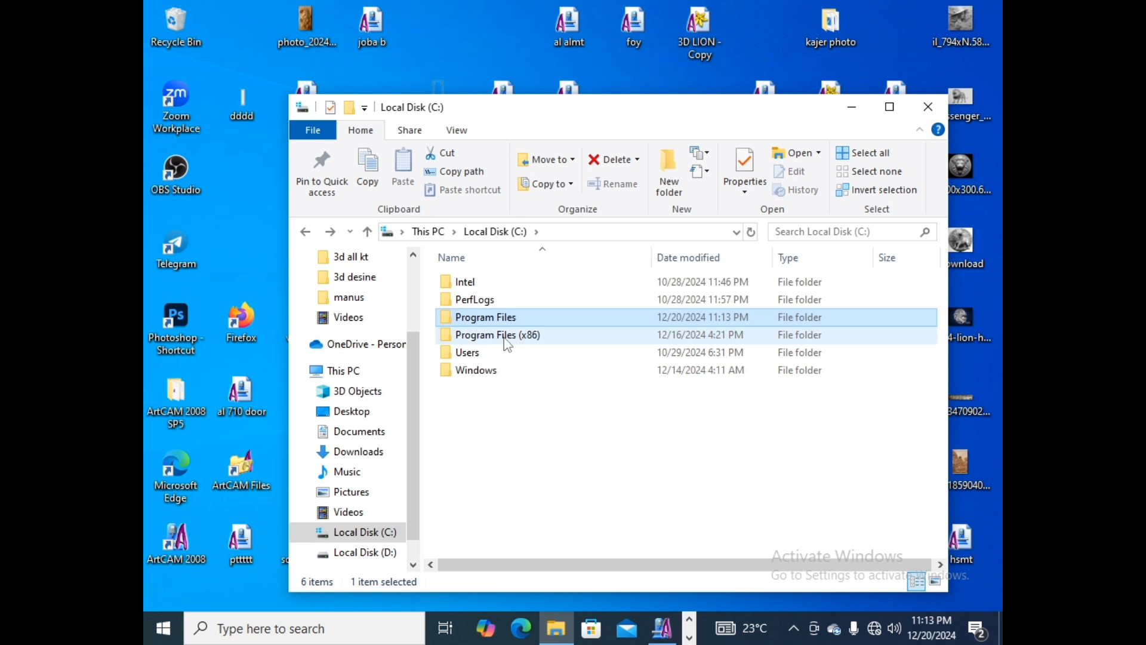
# - Attempt deleting the in-use Autodesk folder in Program Files (x86), give up, and close Explorer
pyautogui.doubleClick(506, 339)
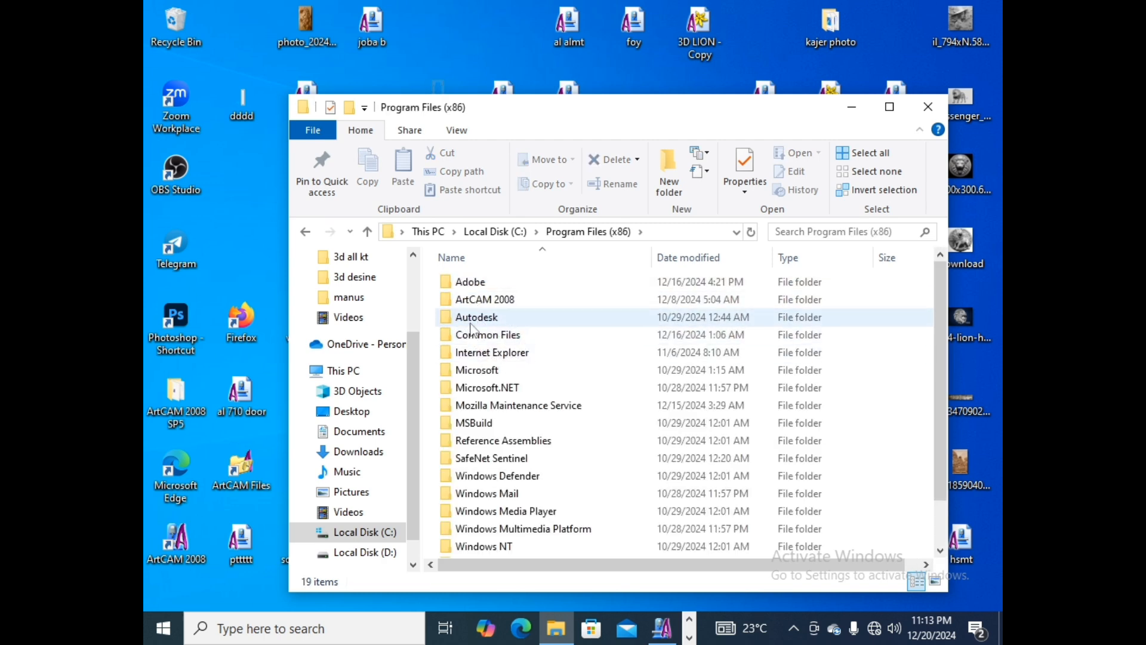
pyautogui.rightClick(483, 322)
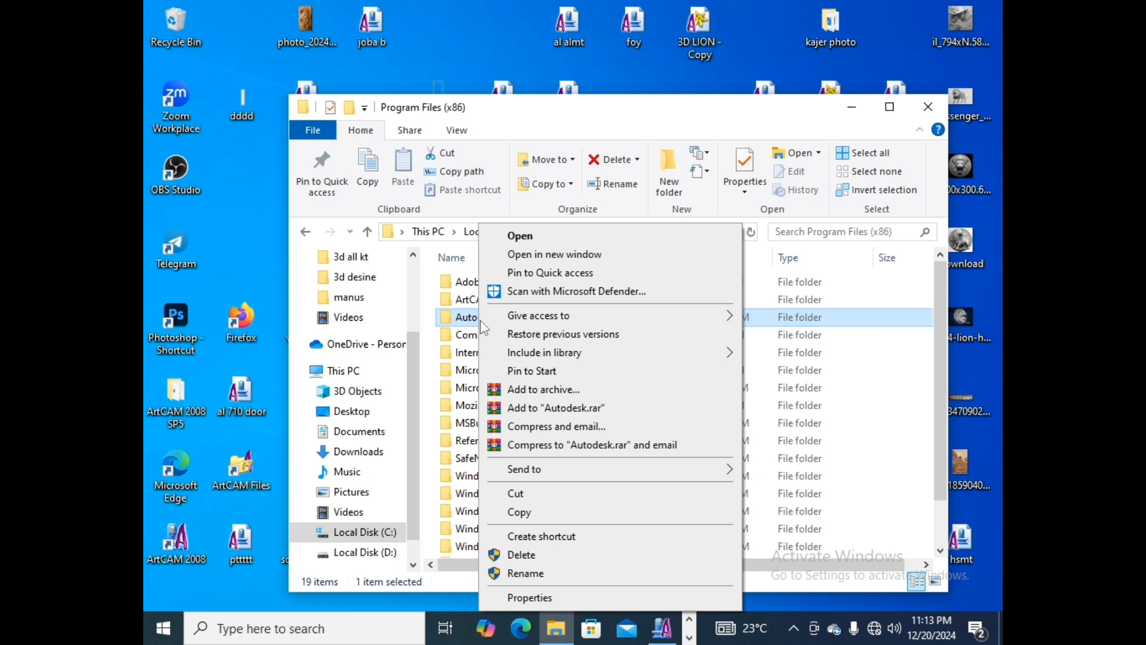
pyautogui.click(525, 555)
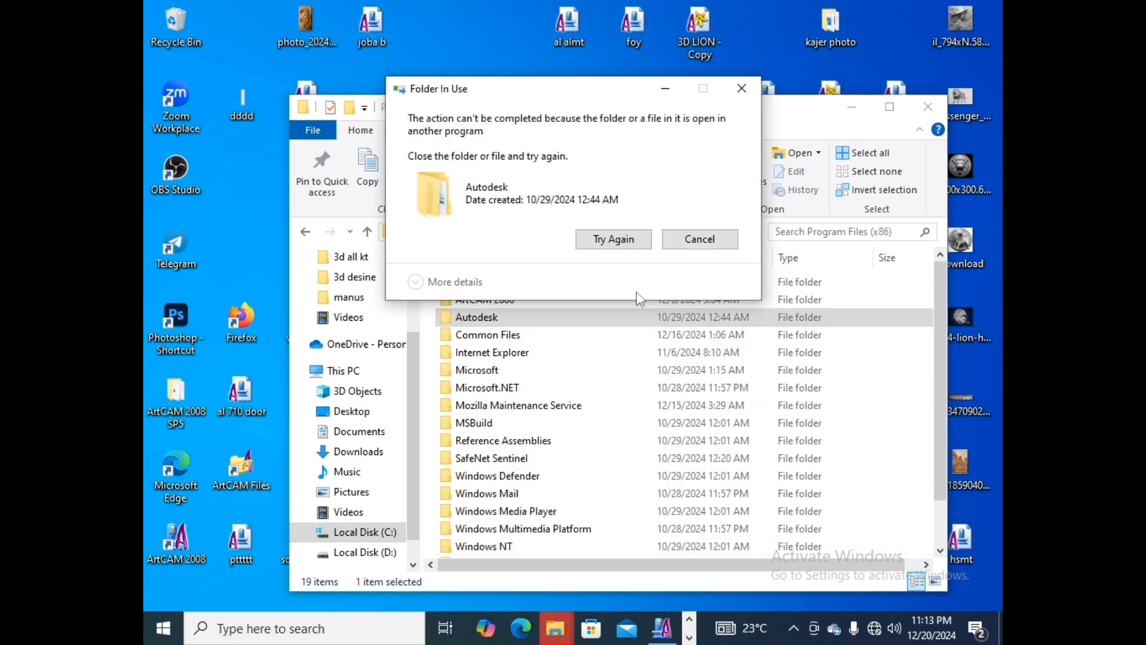
pyautogui.click(620, 240)
pyautogui.click(743, 89)
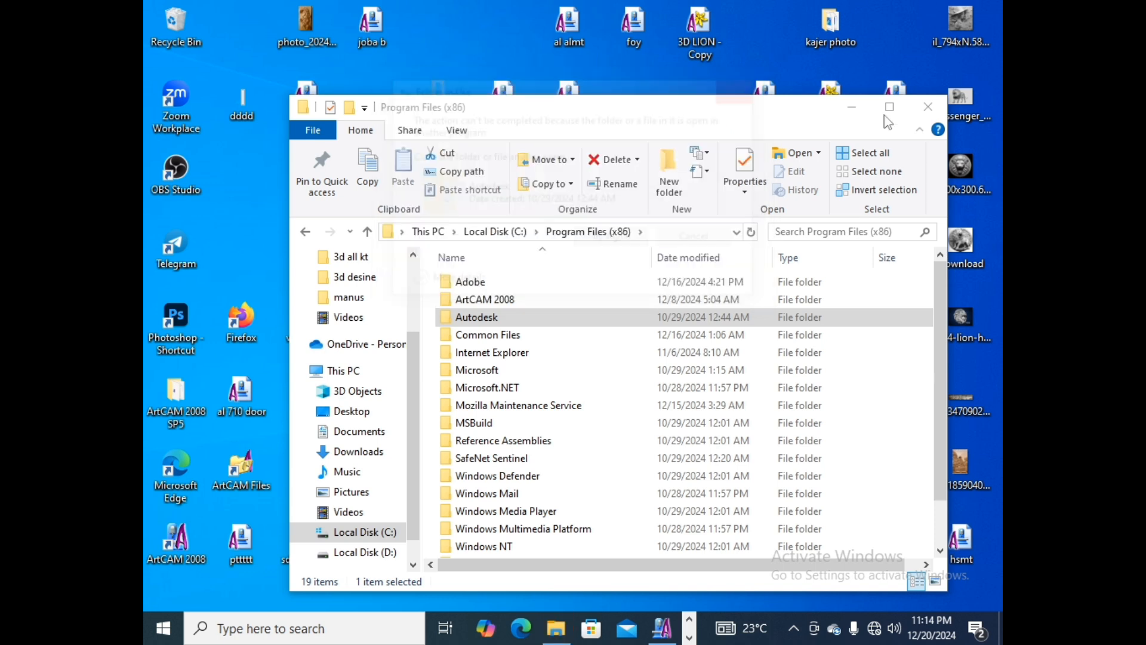
pyautogui.click(927, 108)
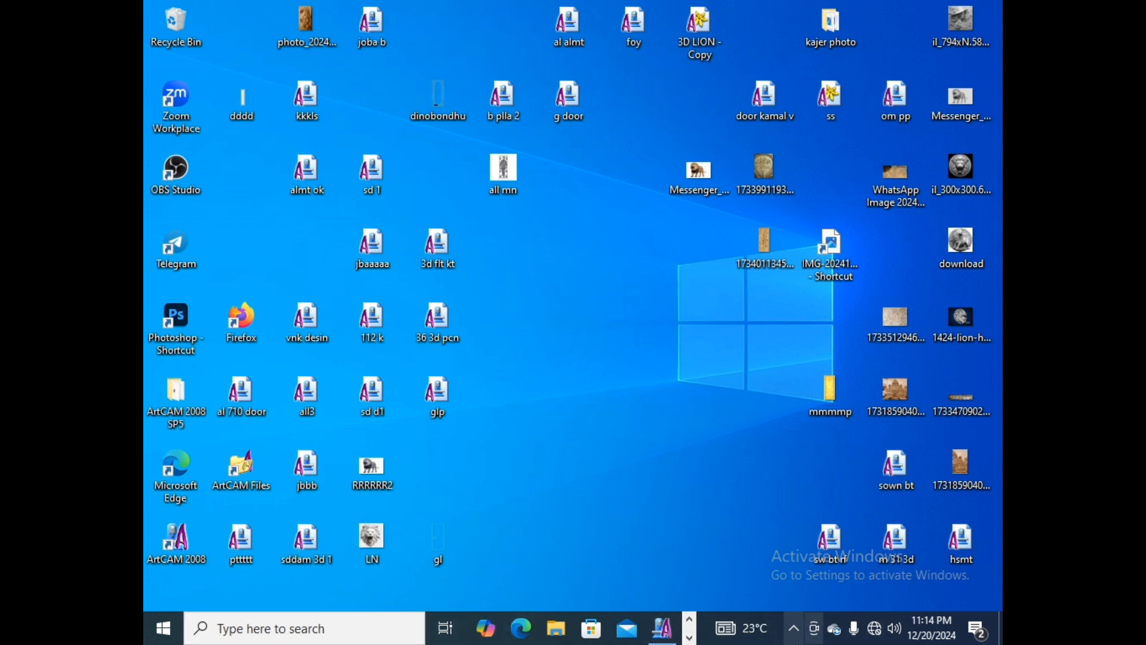
# - Choose Uninstall on Autodesk Desktop App from the Start menu's Autodesk group
pyautogui.click(794, 629)
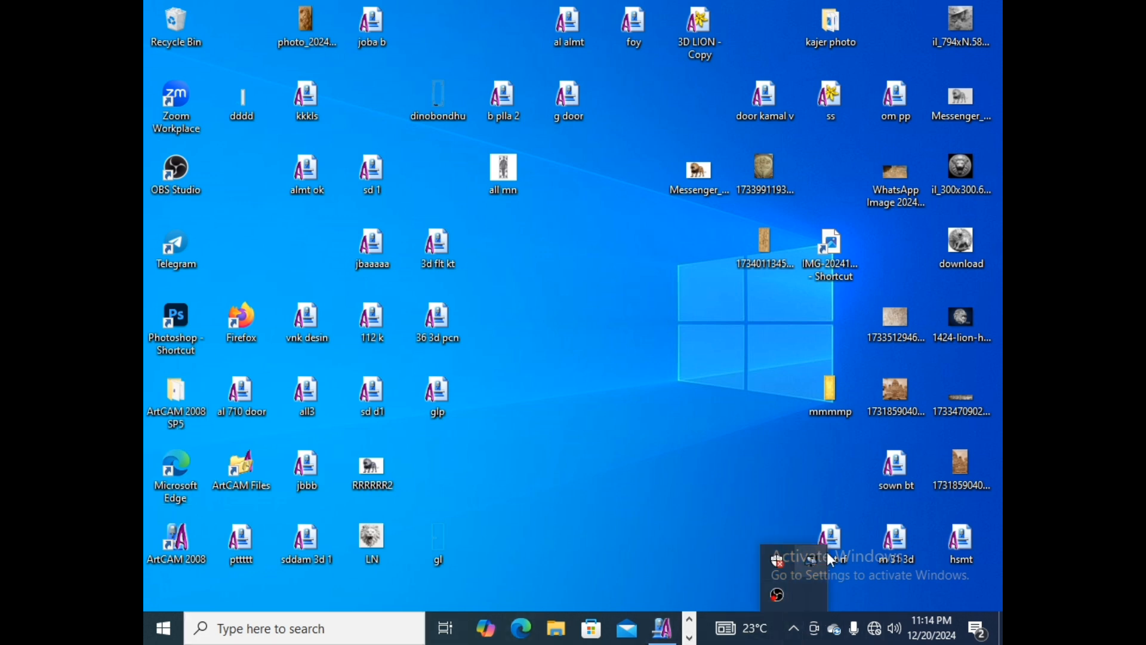
pyautogui.click(175, 640)
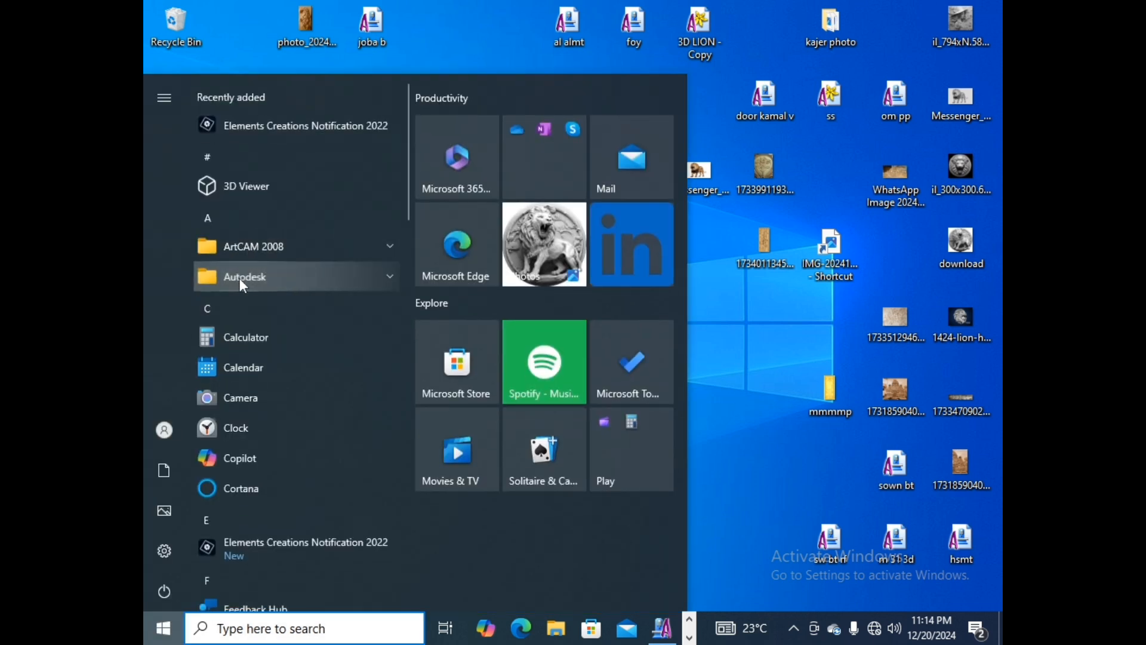
pyautogui.click(242, 281)
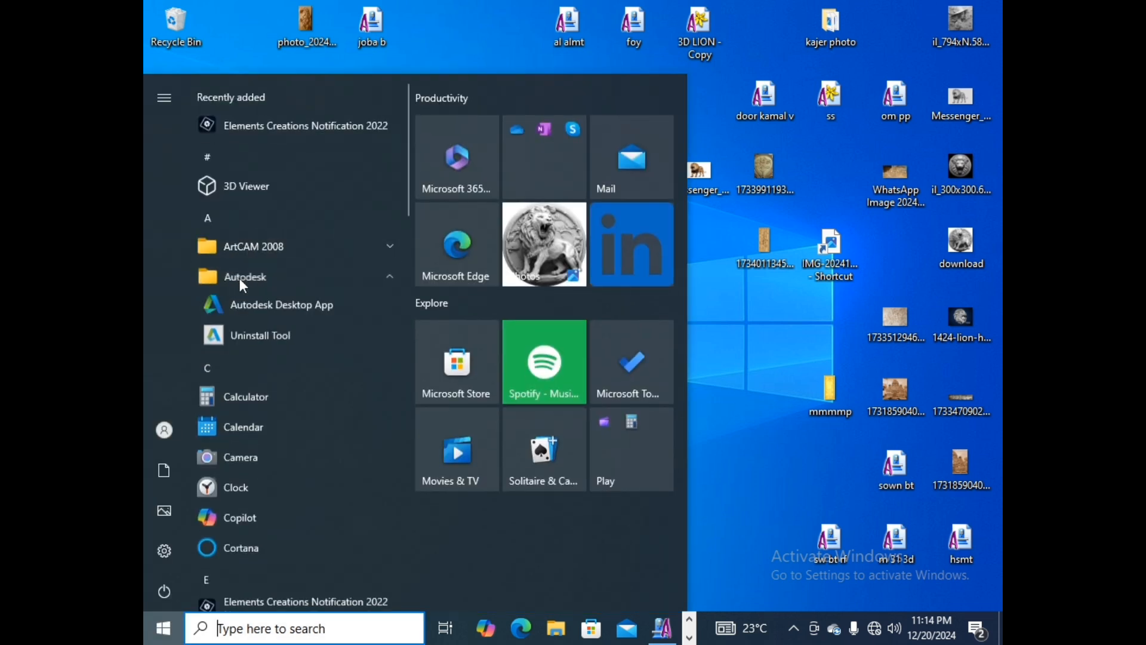
pyautogui.rightClick(244, 311)
pyautogui.click(324, 385)
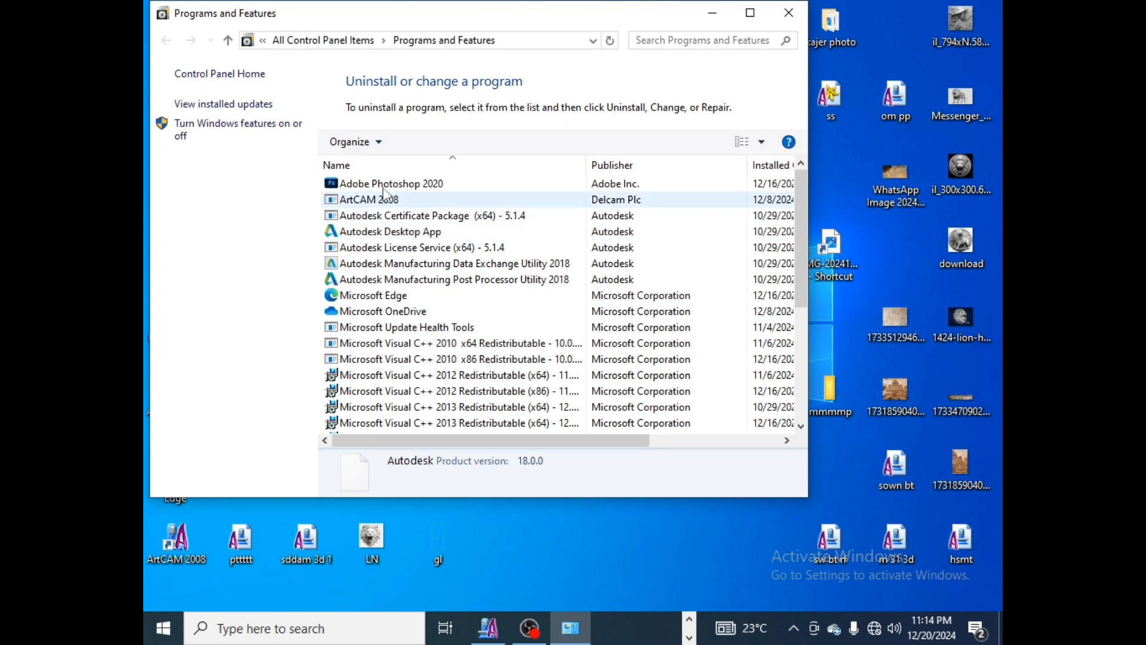
# - Remove Autodesk Desktop App via Uninstall/Change, answering Yes and then OK on completion
pyautogui.rightClick(371, 236)
pyautogui.click(434, 247)
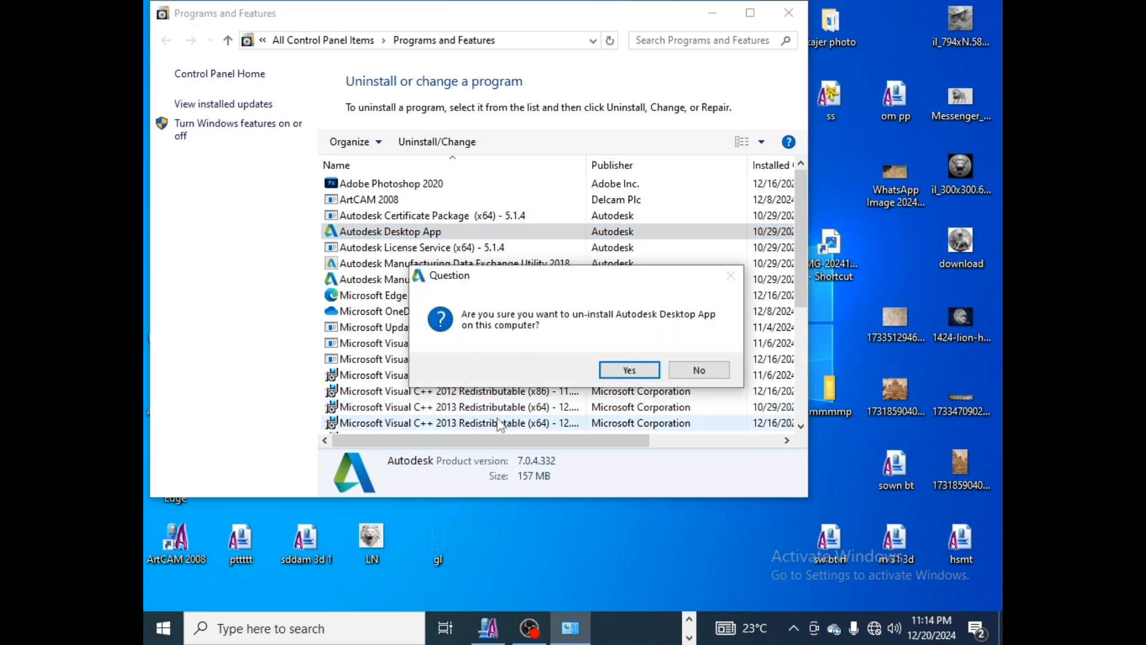
pyautogui.click(628, 373)
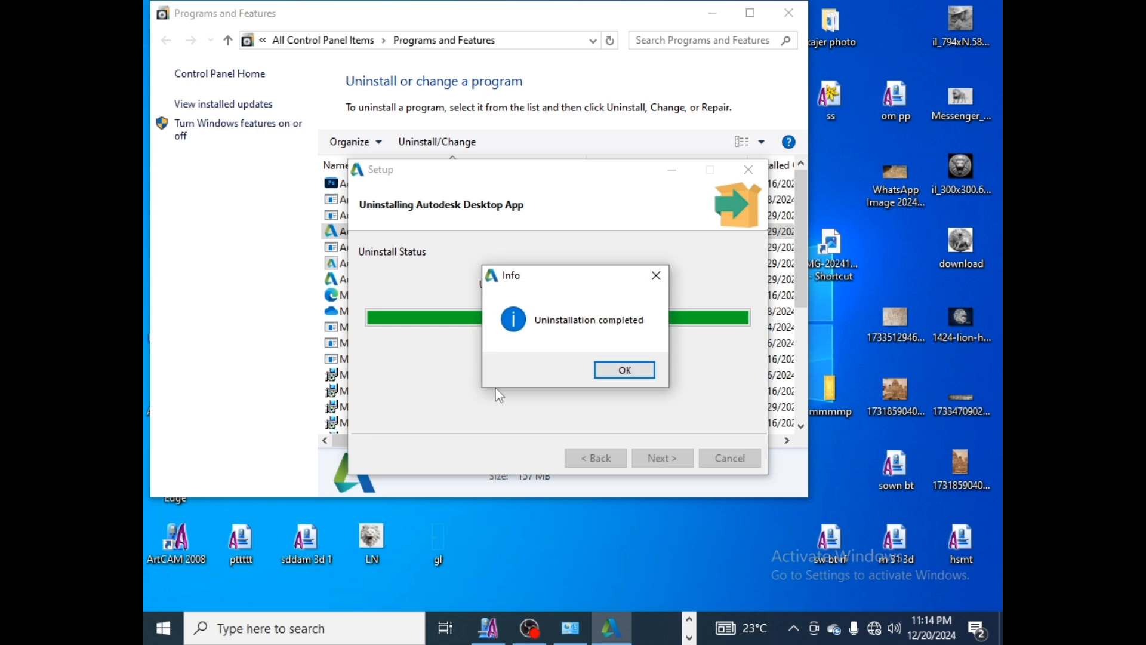
pyautogui.click(623, 372)
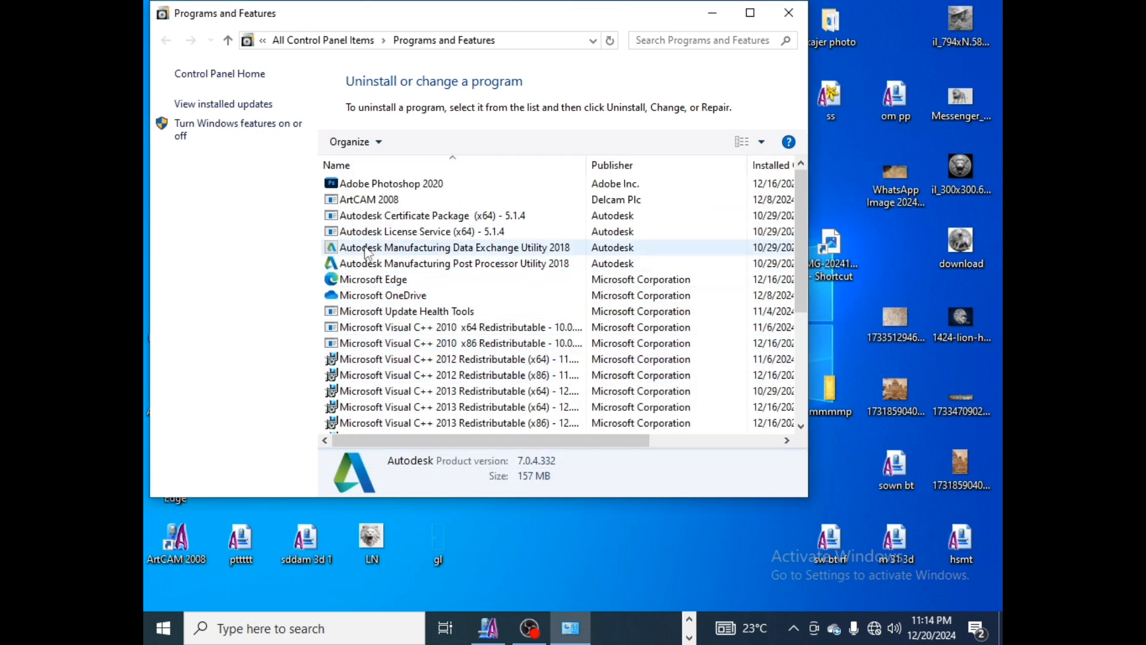
# - Inspect removal options for the Certificate Package, License Service and Data Exchange Utility entries
pyautogui.rightClick(356, 219)
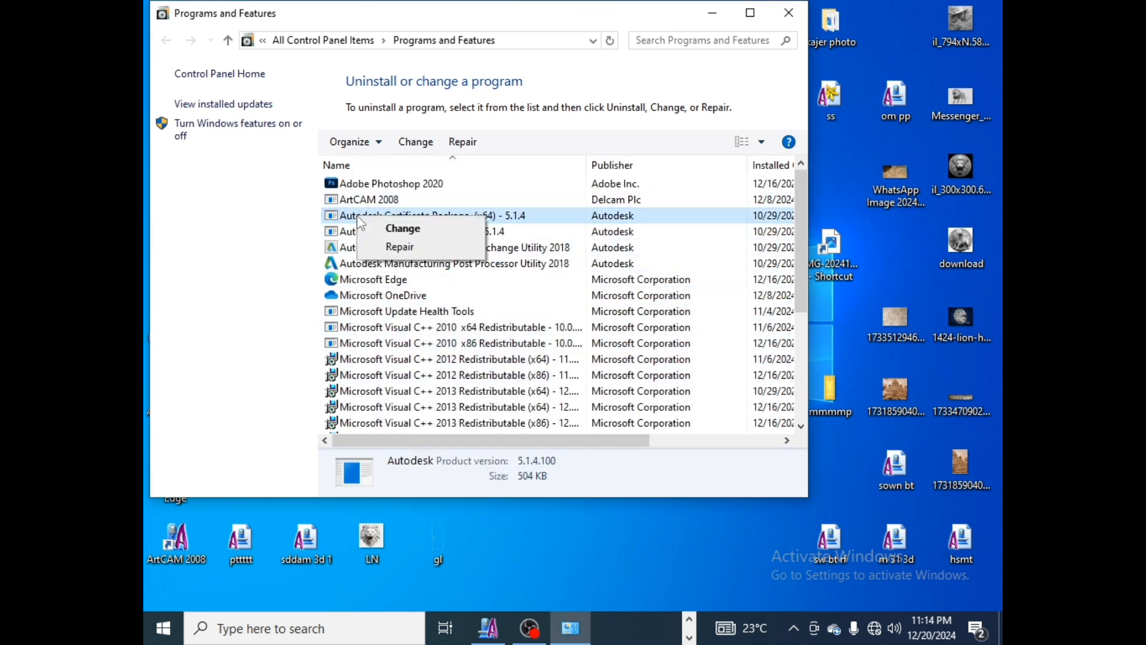
pyautogui.rightClick(337, 231)
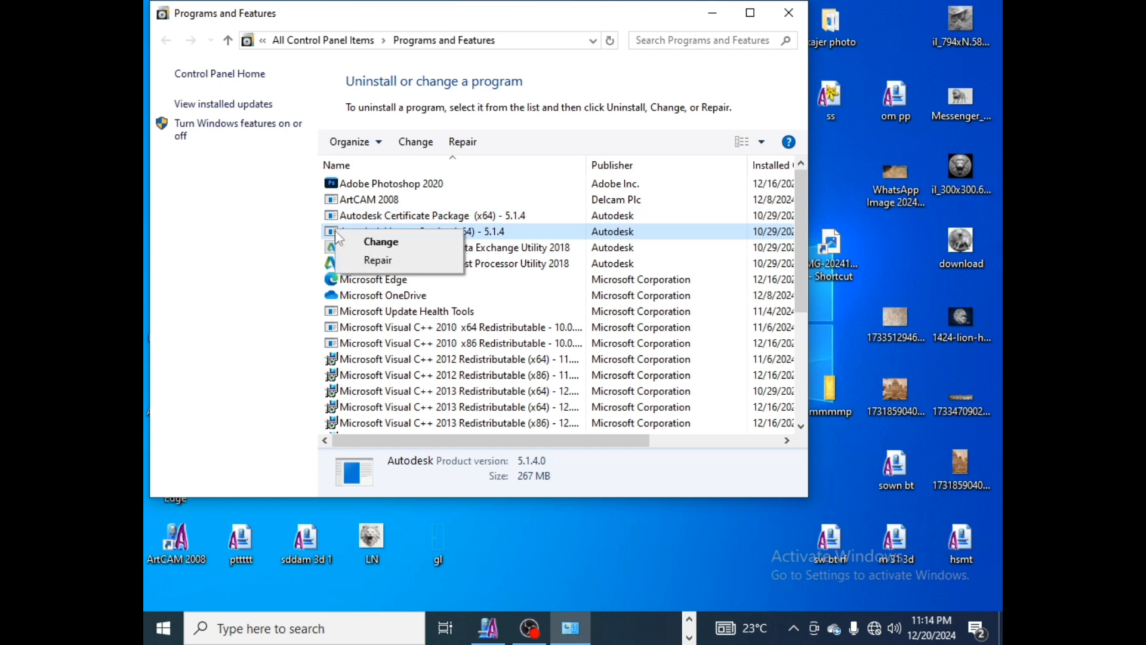
pyautogui.click(479, 525)
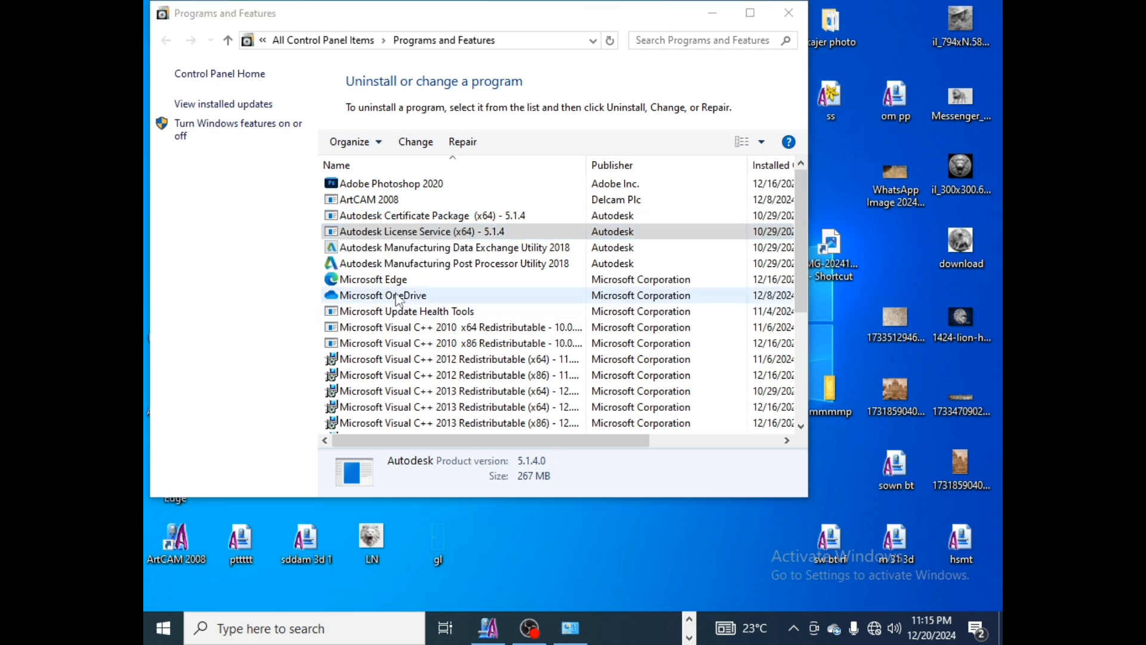
pyautogui.rightClick(364, 253)
pyautogui.click(363, 265)
# - Uninstall Manufacturing Post Processor Utility 2018, acknowledging its already-uninstalled error
pyautogui.rightClick(363, 268)
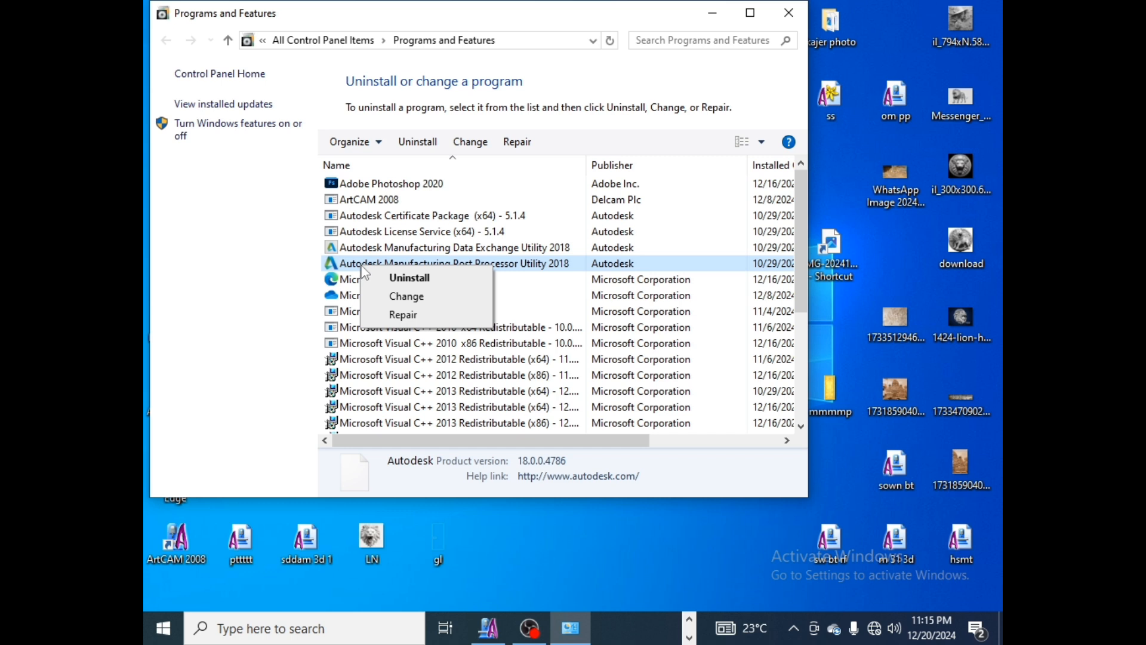
pyautogui.click(411, 278)
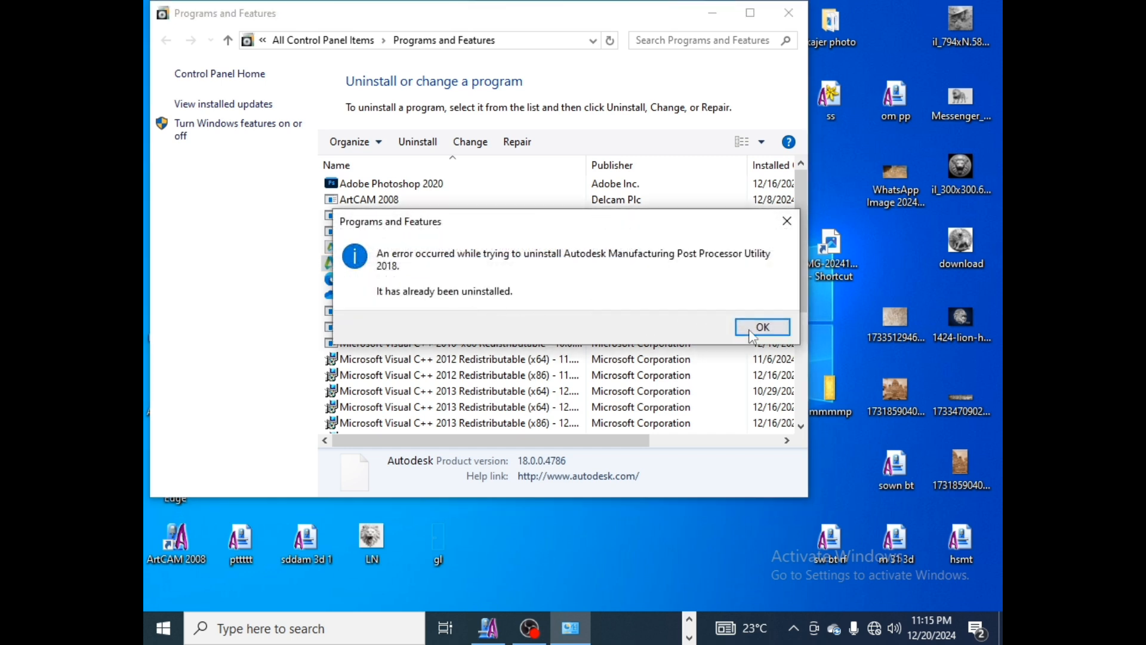
pyautogui.click(753, 331)
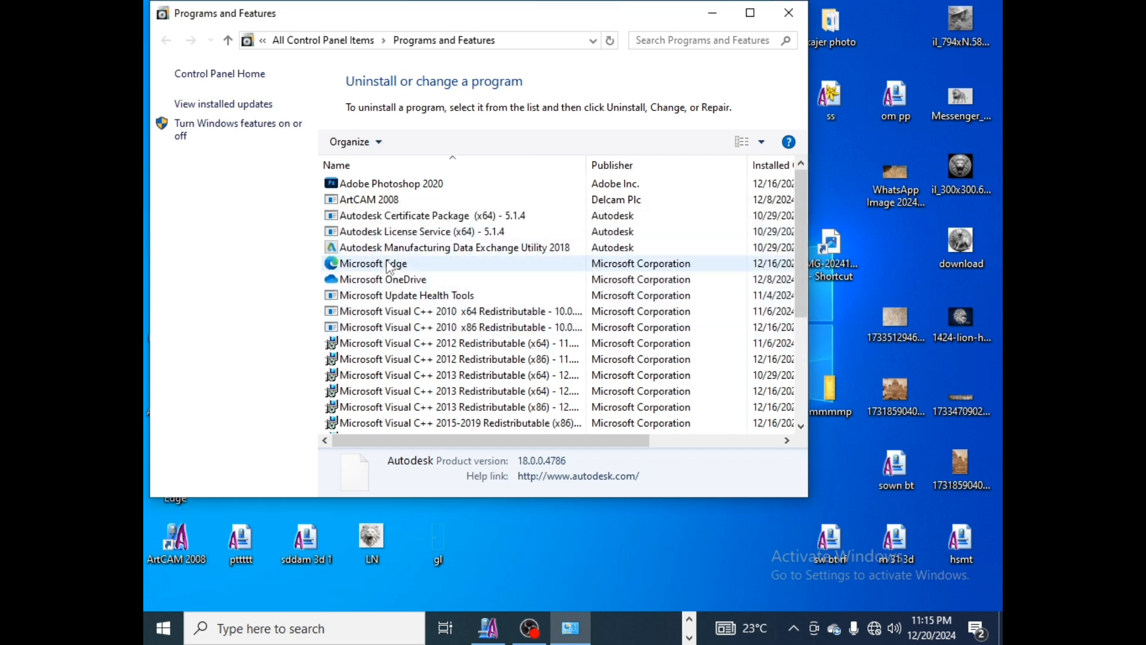
pyautogui.rightClick(361, 254)
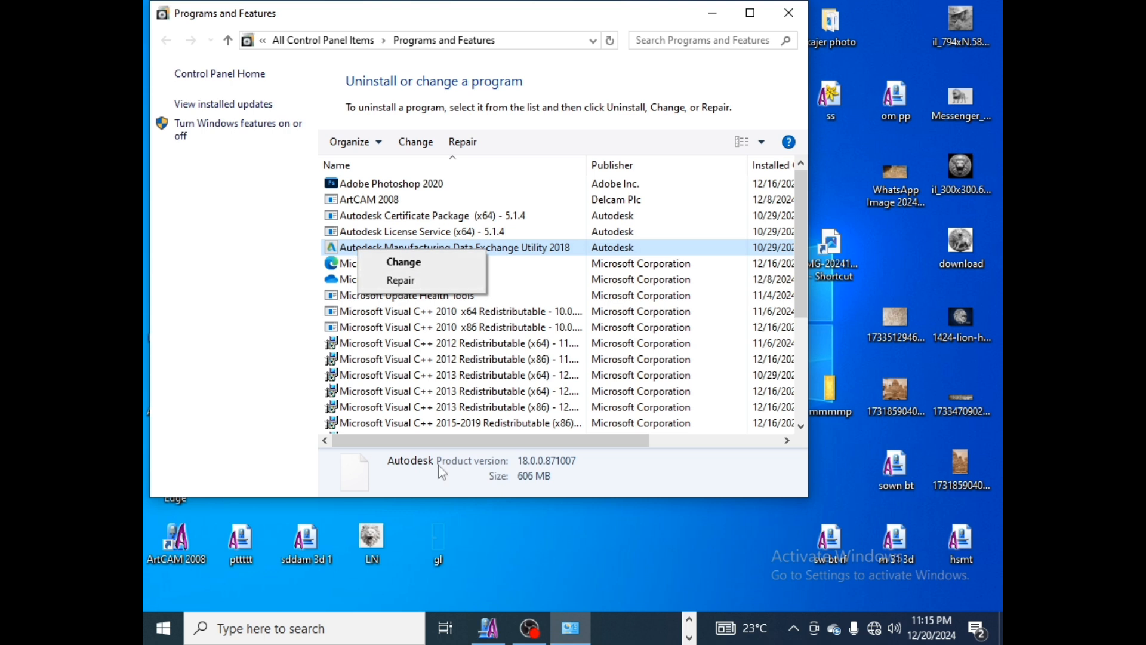
pyautogui.click(531, 519)
# - Close Programs and Features and open the Autodesk Uninstall Tool shortcut's file location from Start
pyautogui.click(789, 13)
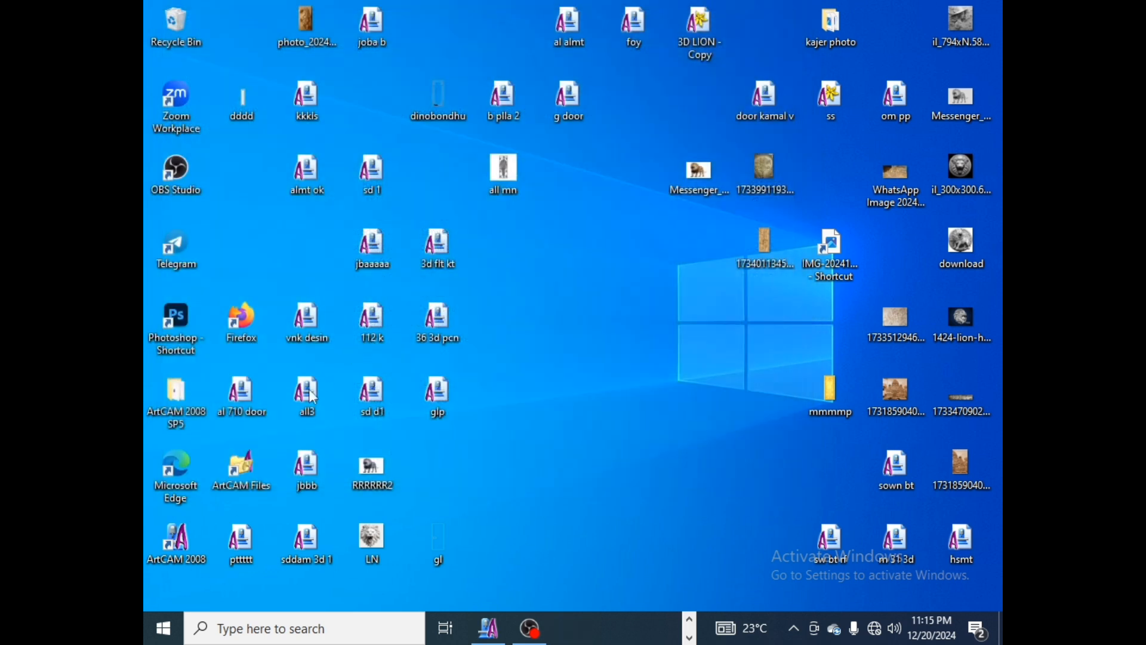
pyautogui.click(163, 629)
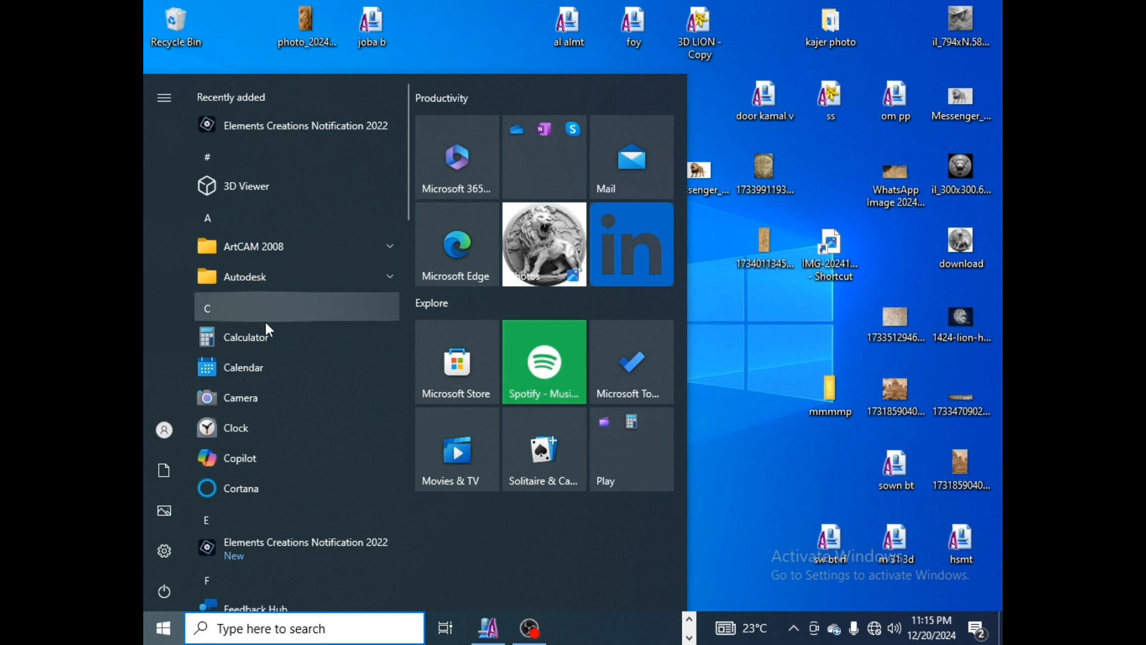
pyautogui.click(260, 280)
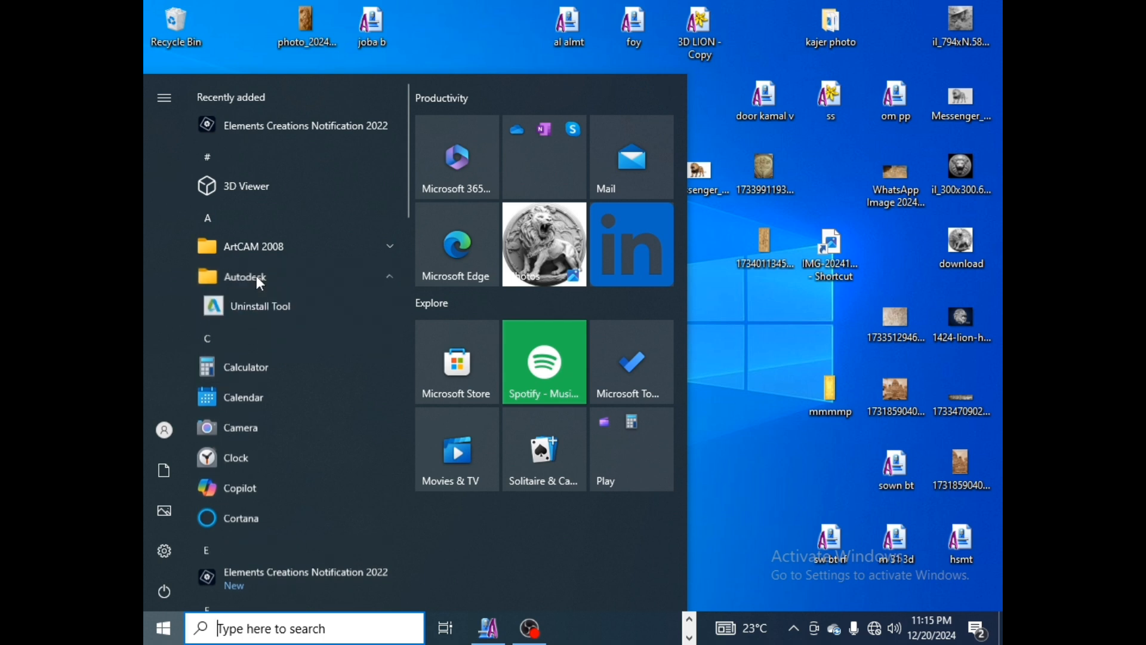
pyautogui.rightClick(261, 307)
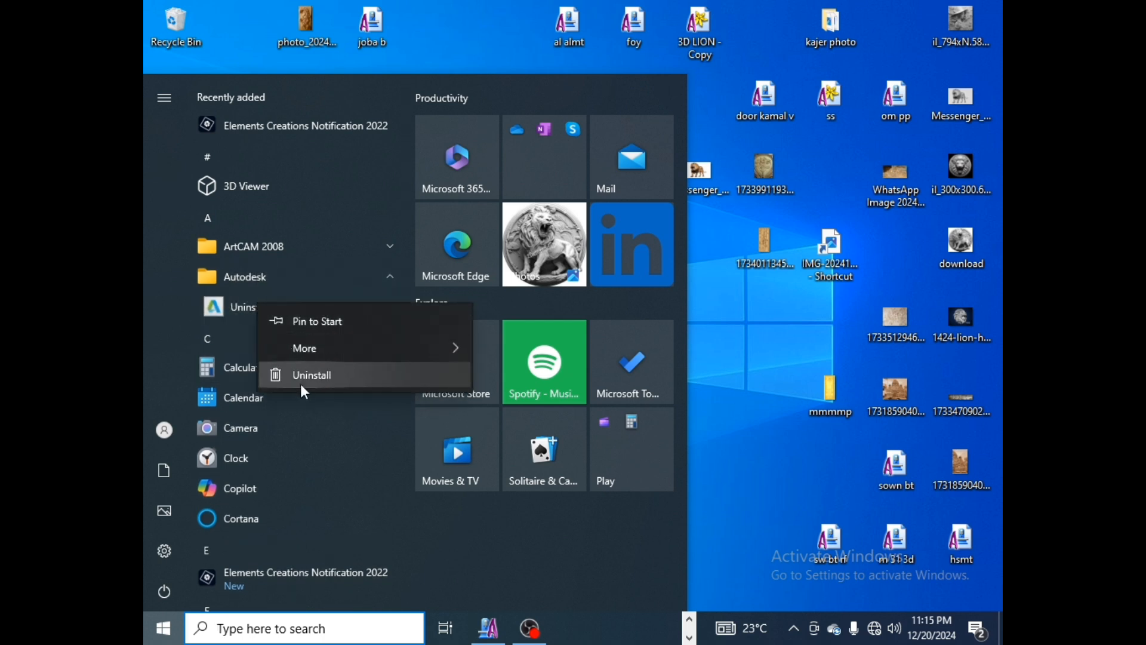
pyautogui.click(289, 357)
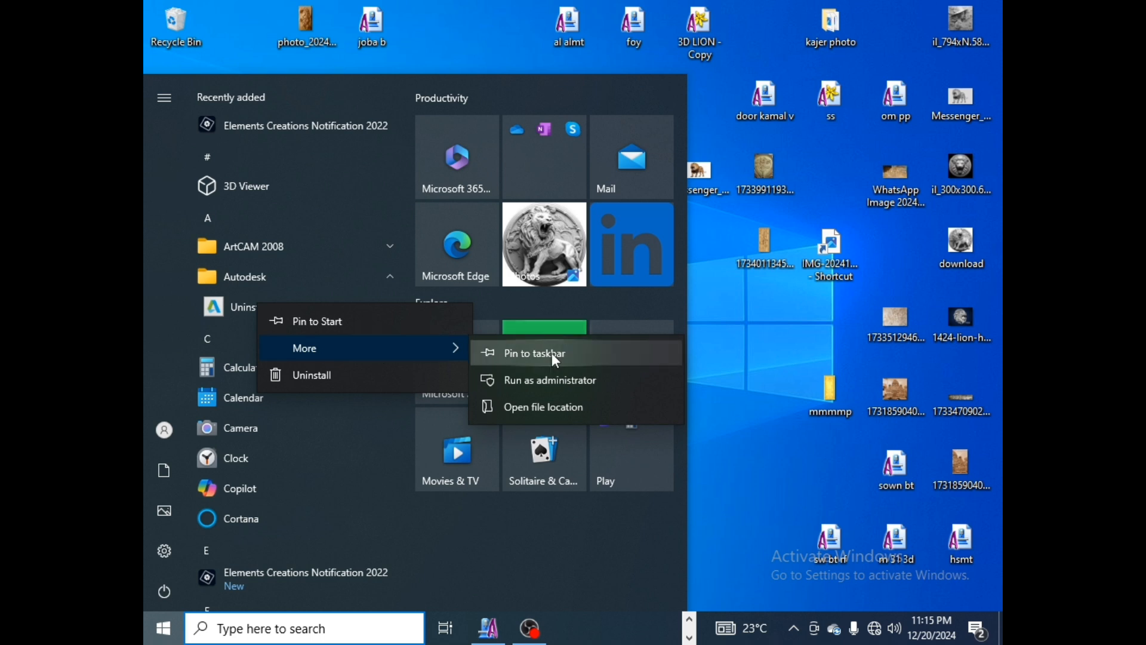
pyautogui.click(540, 408)
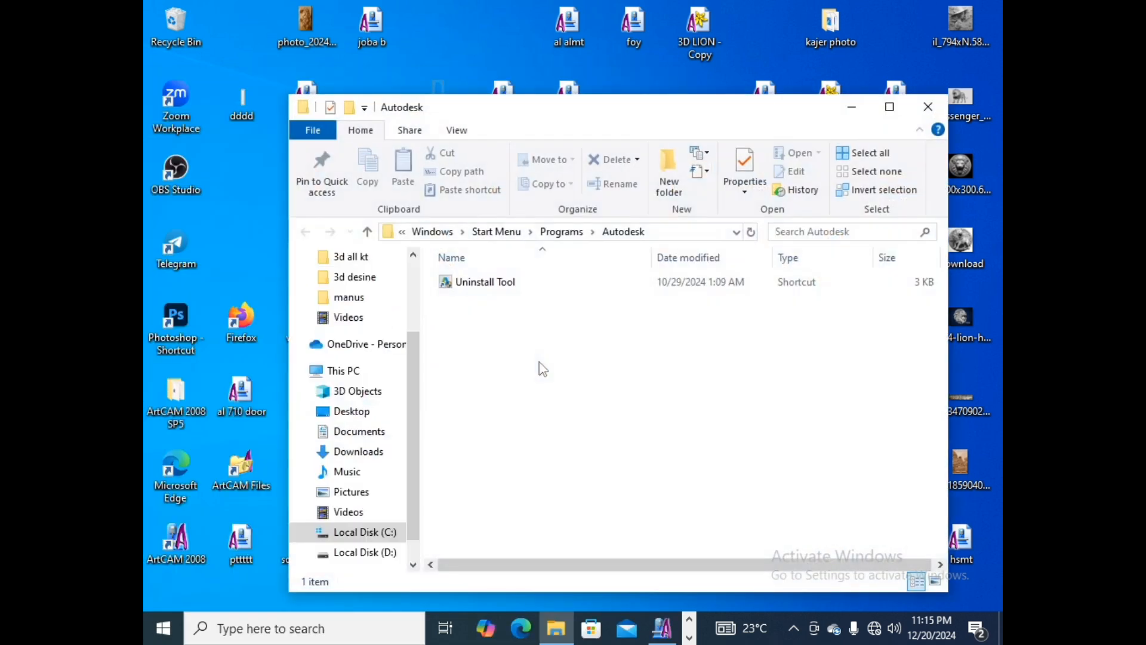
# - Delete the Uninstall Tool shortcut from the Start Menu's Autodesk folder
pyautogui.click(484, 283)
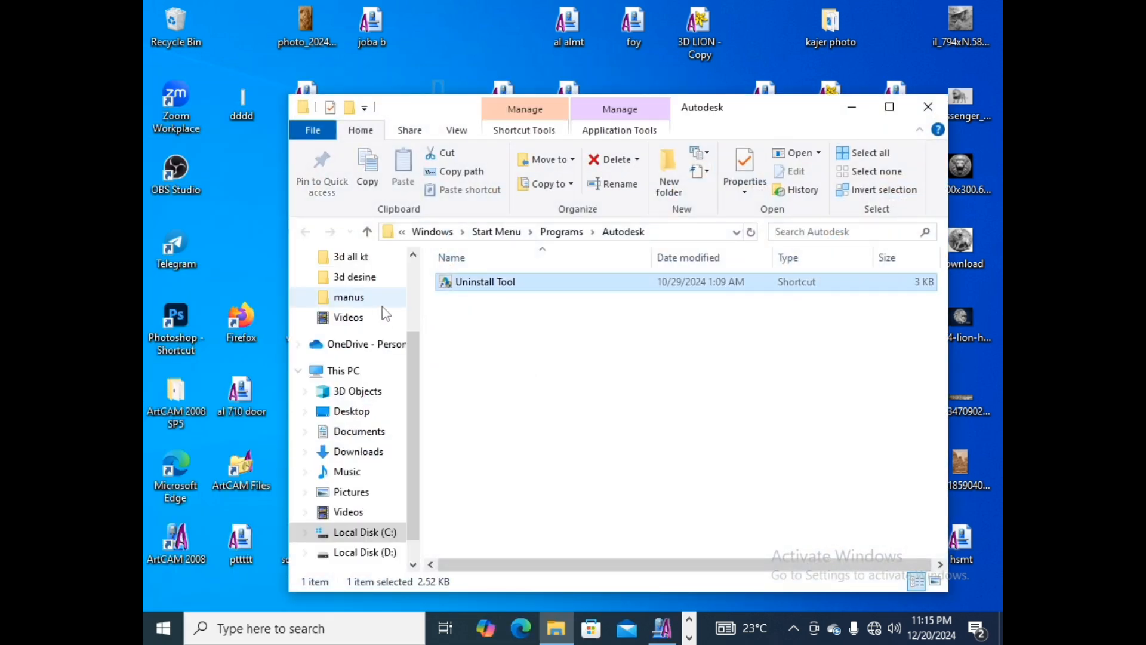
pyautogui.rightClick(487, 293)
pyautogui.click(528, 554)
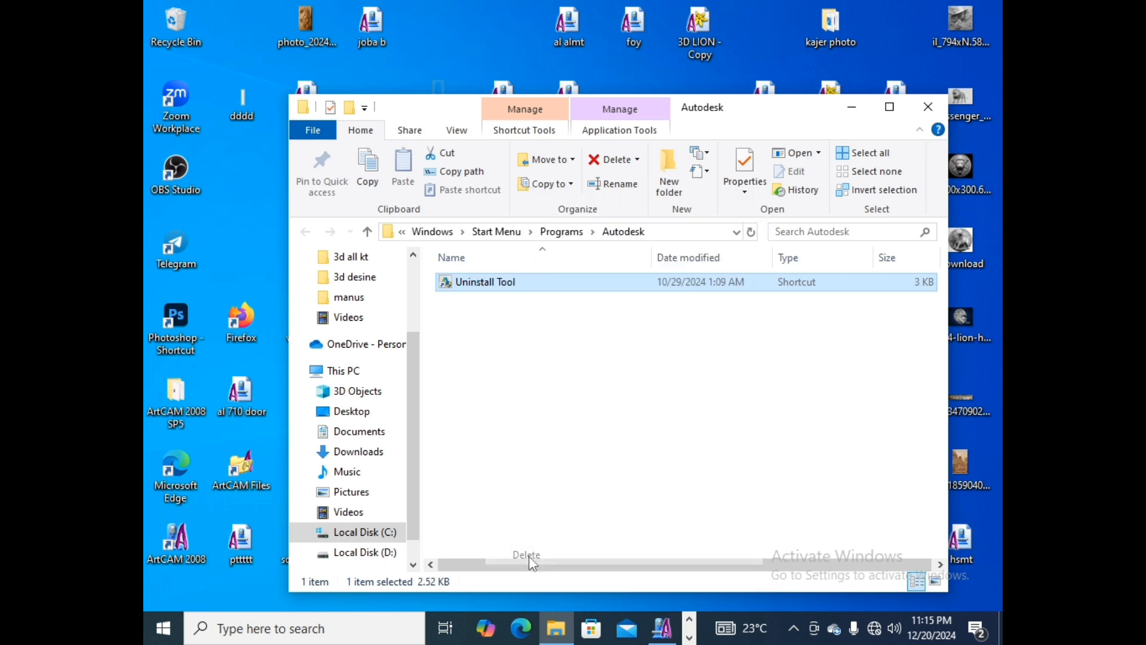
pyautogui.click(937, 114)
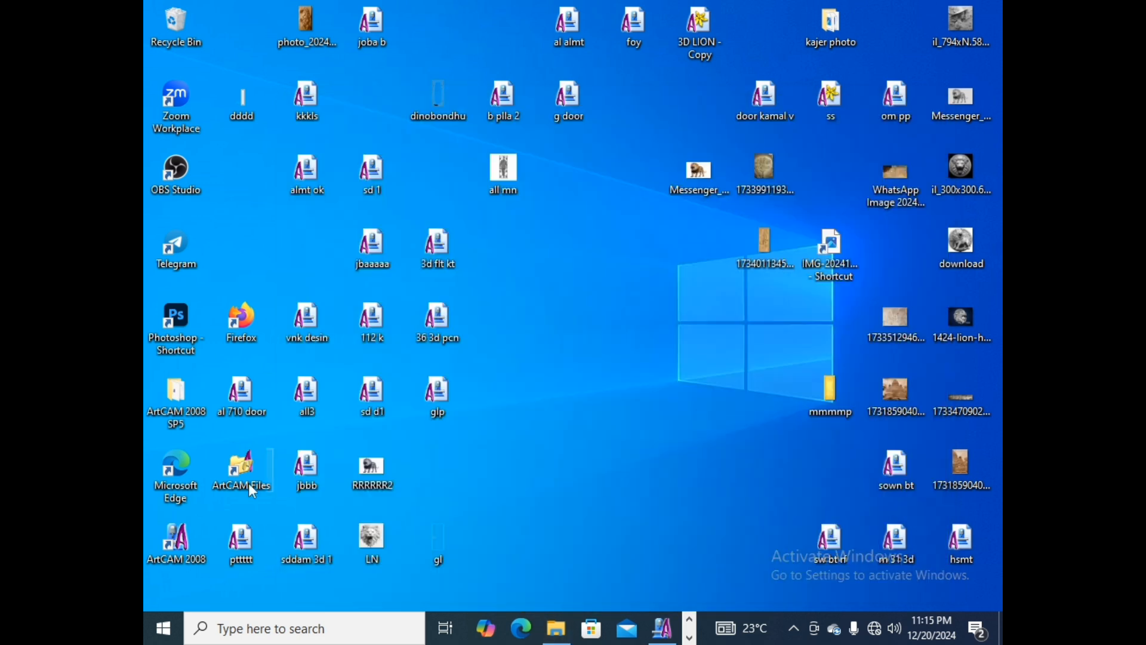
pyautogui.click(165, 629)
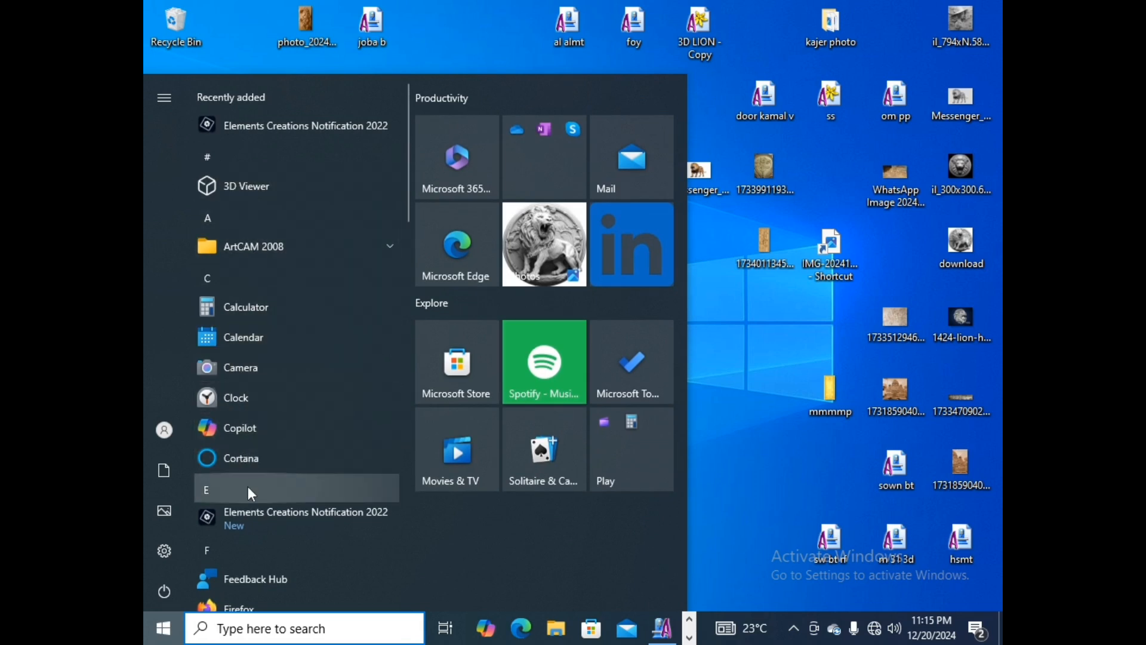
pyautogui.scroll(-5, 251, 522)
pyautogui.scroll(5, 252, 524)
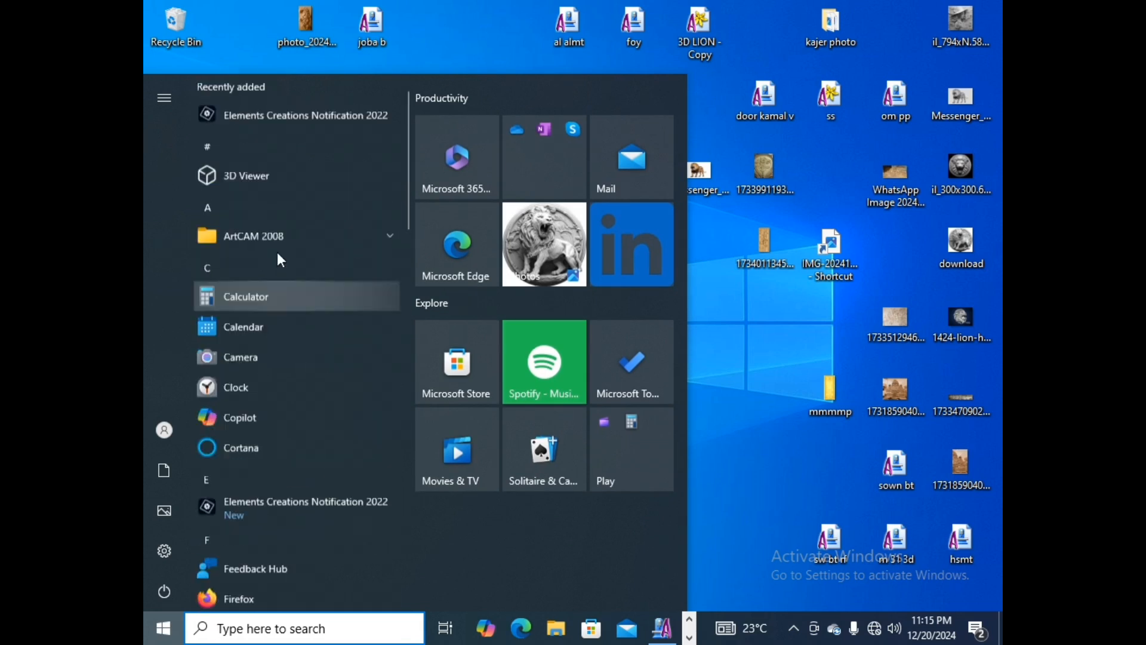
pyautogui.click(717, 382)
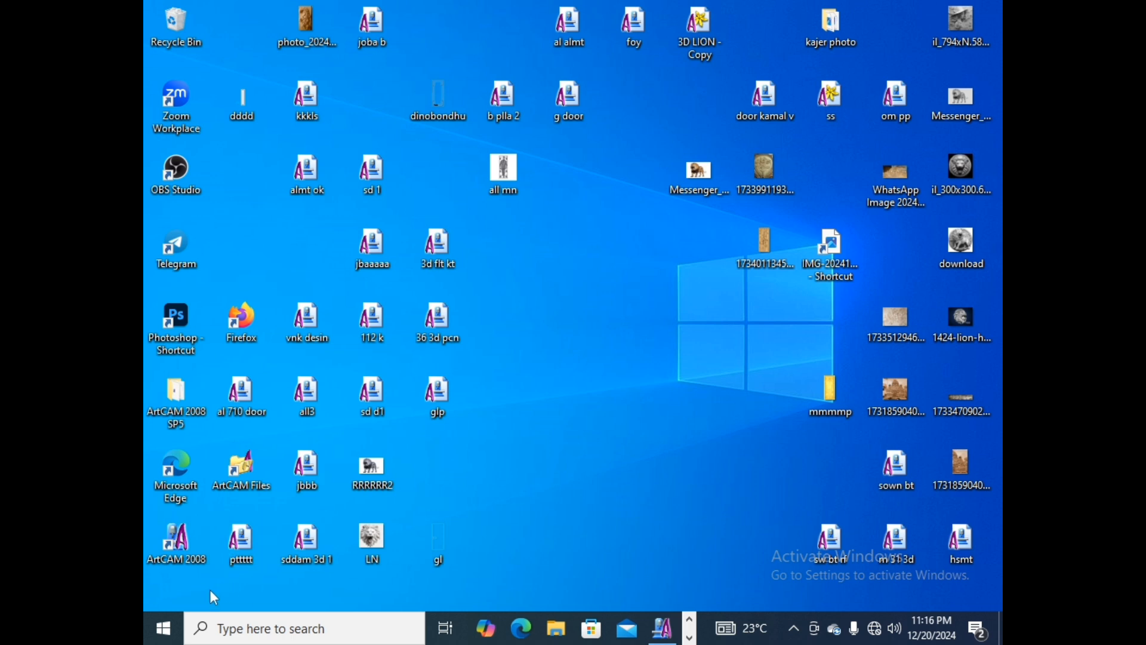
# - Open This PC in File Explorer from the Windows search panel's Recent list
pyautogui.click(238, 631)
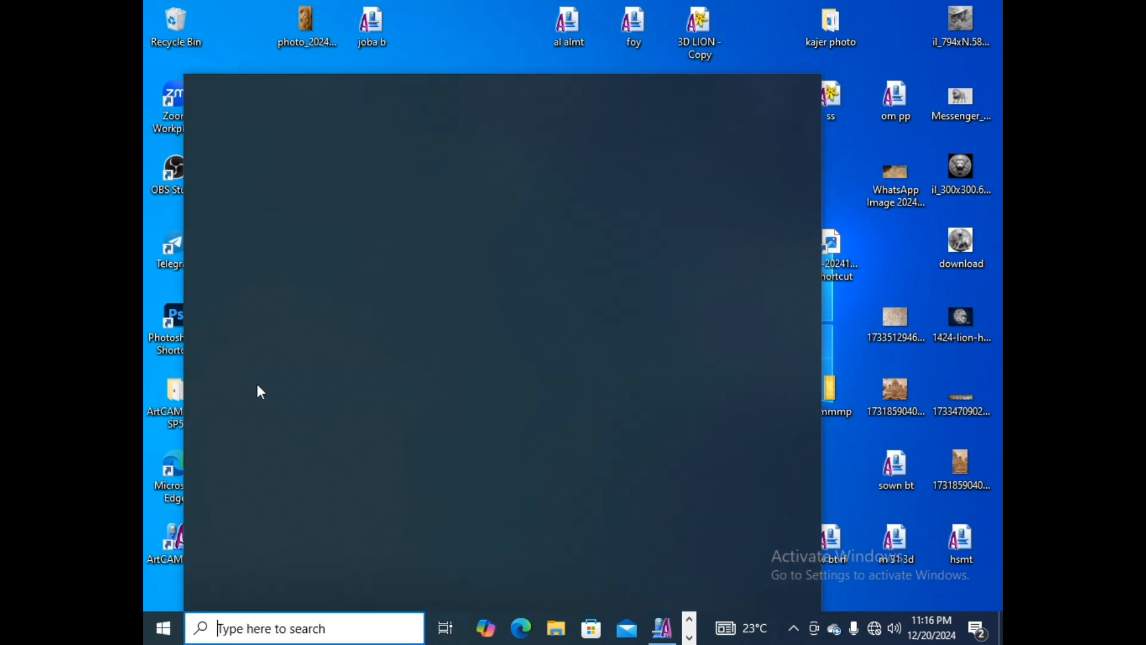
pyautogui.click(281, 181)
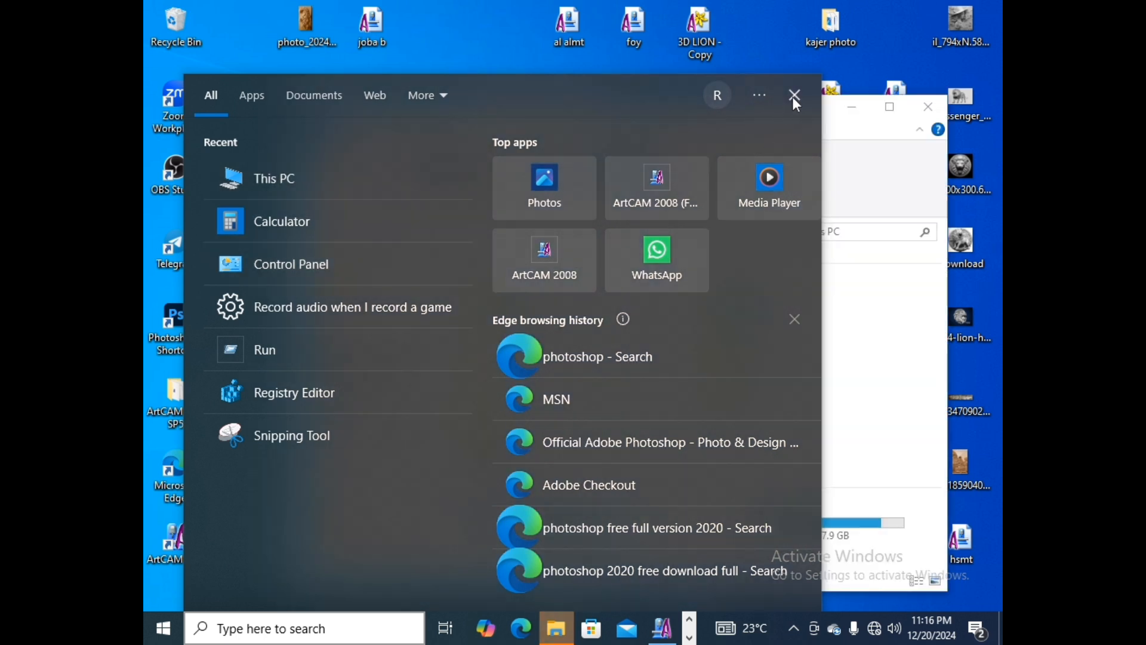
pyautogui.click(795, 96)
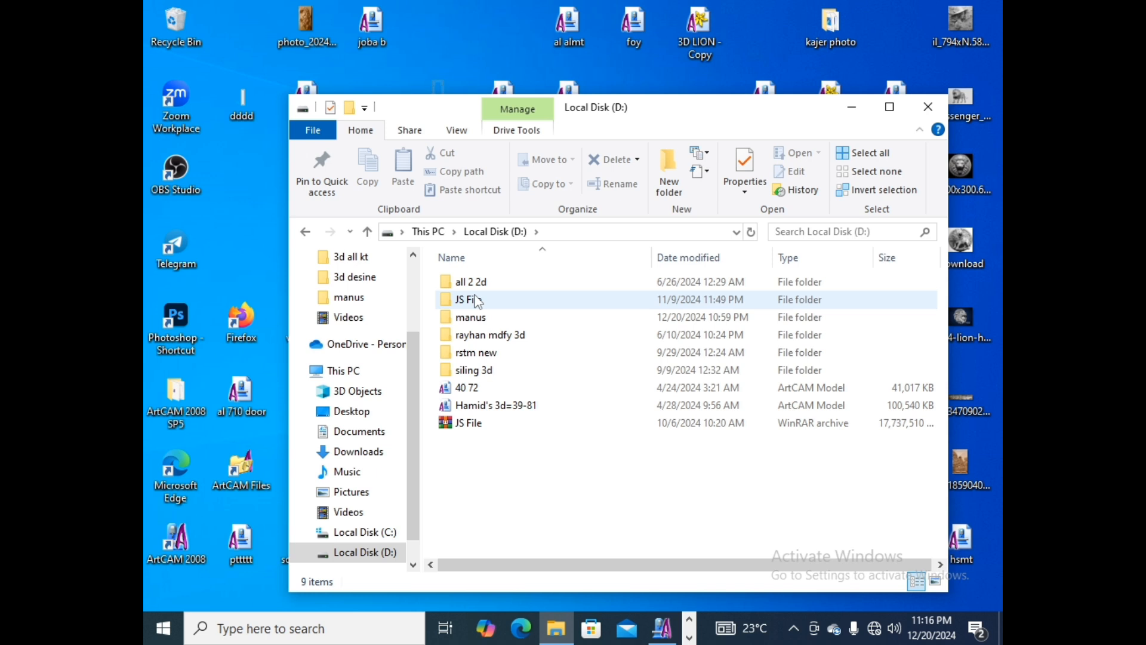
# - Go into rstm new\Software and open the Autodesk ArtCAM 2018 folder
pyautogui.click(475, 356)
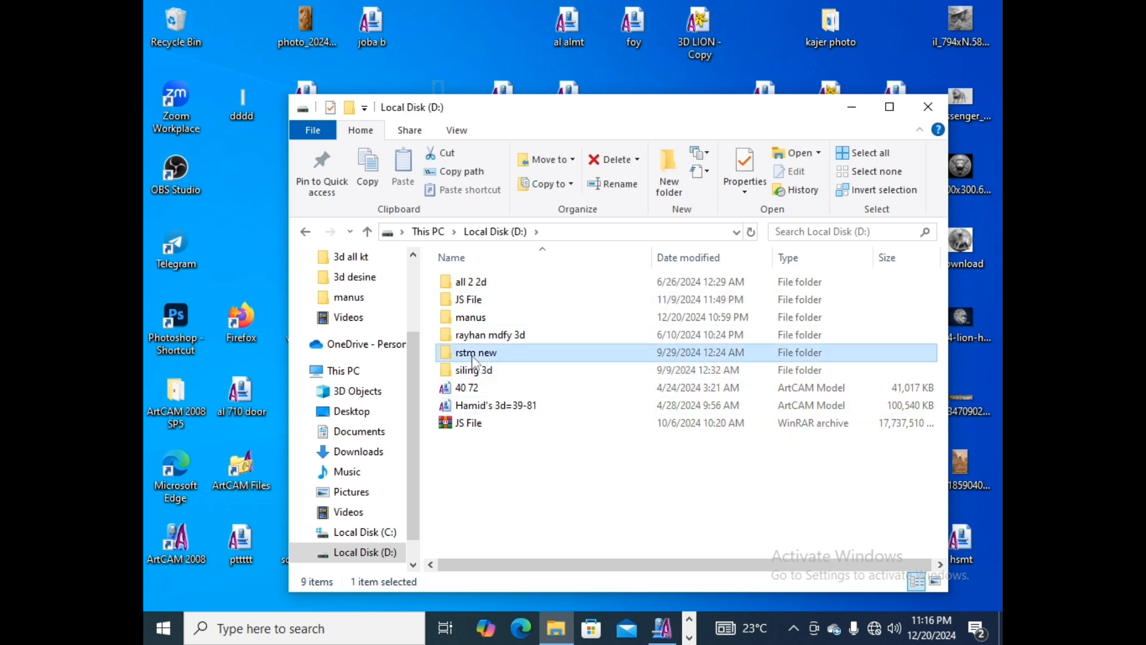
pyautogui.doubleClick(474, 353)
pyautogui.doubleClick(463, 404)
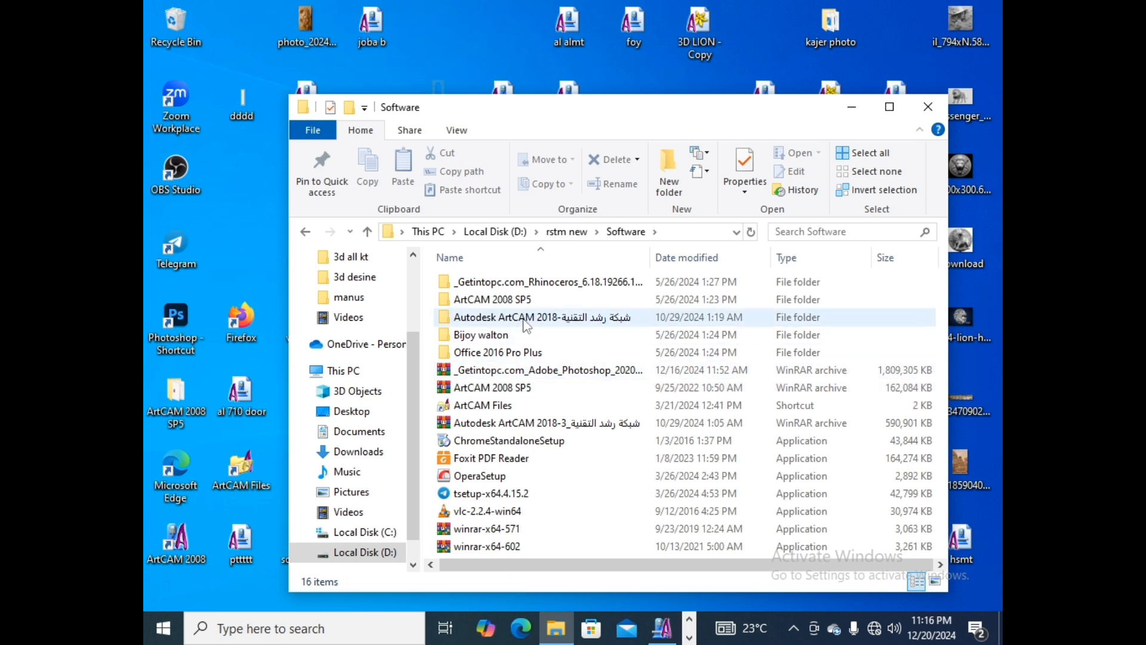
pyautogui.rightClick(526, 323)
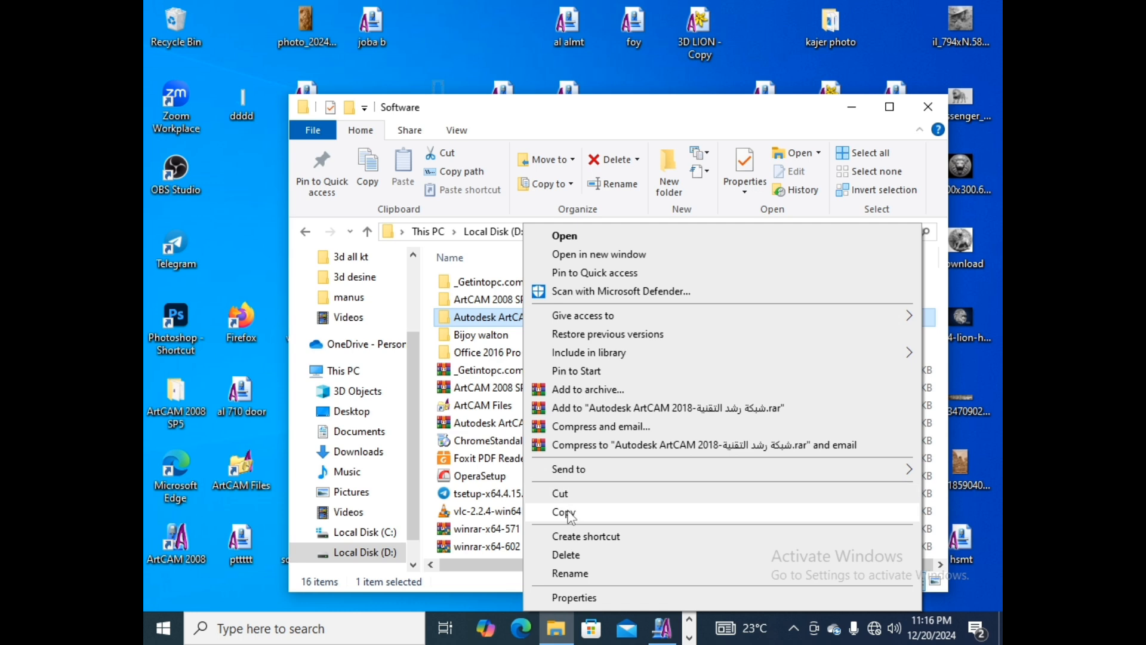
pyautogui.click(483, 318)
pyautogui.doubleClick(482, 318)
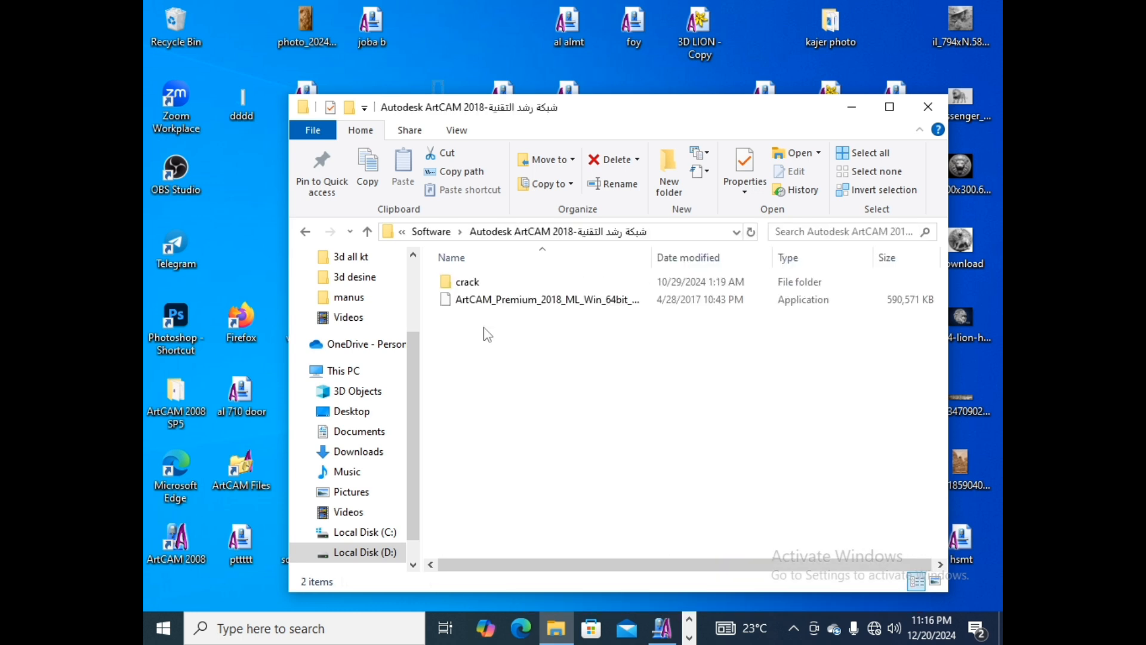
# - Browse into crack\Crack 1, step back out, then return to Crack 1
pyautogui.doubleClick(469, 284)
pyautogui.doubleClick(477, 285)
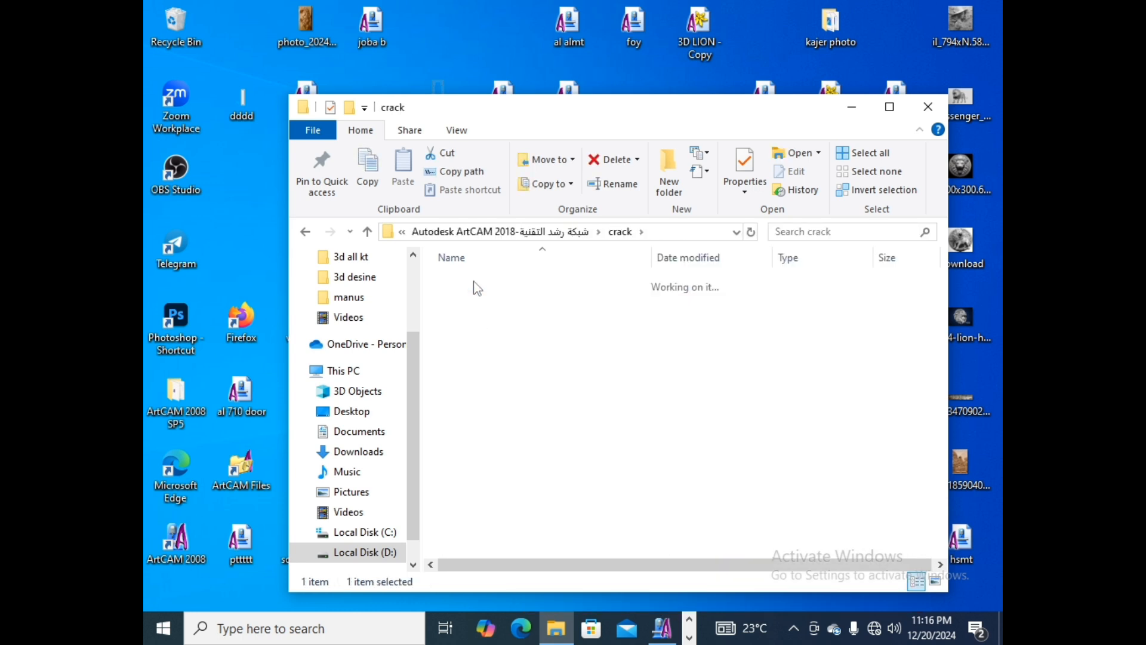
pyautogui.click(306, 233)
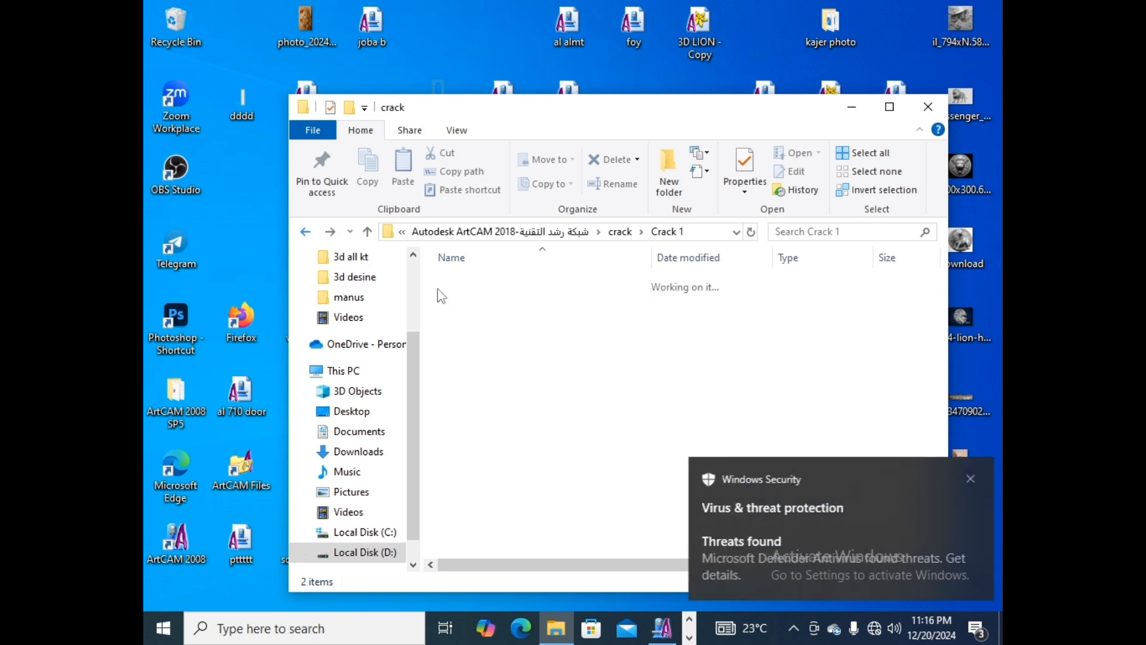
pyautogui.click(307, 232)
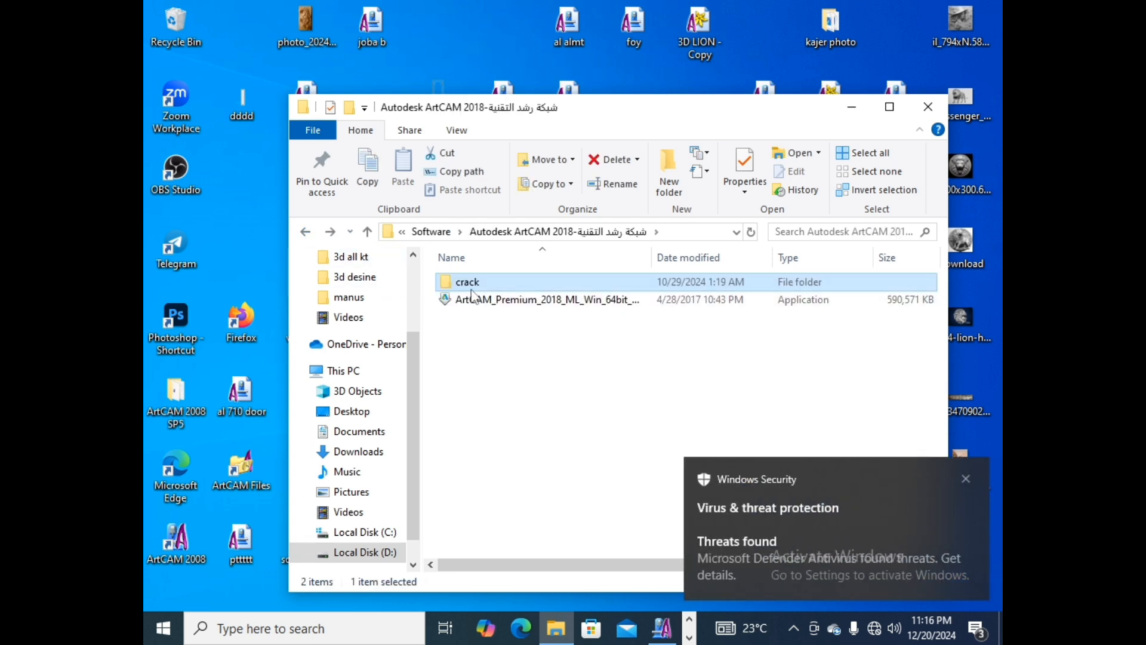
pyautogui.doubleClick(471, 283)
pyautogui.doubleClick(479, 283)
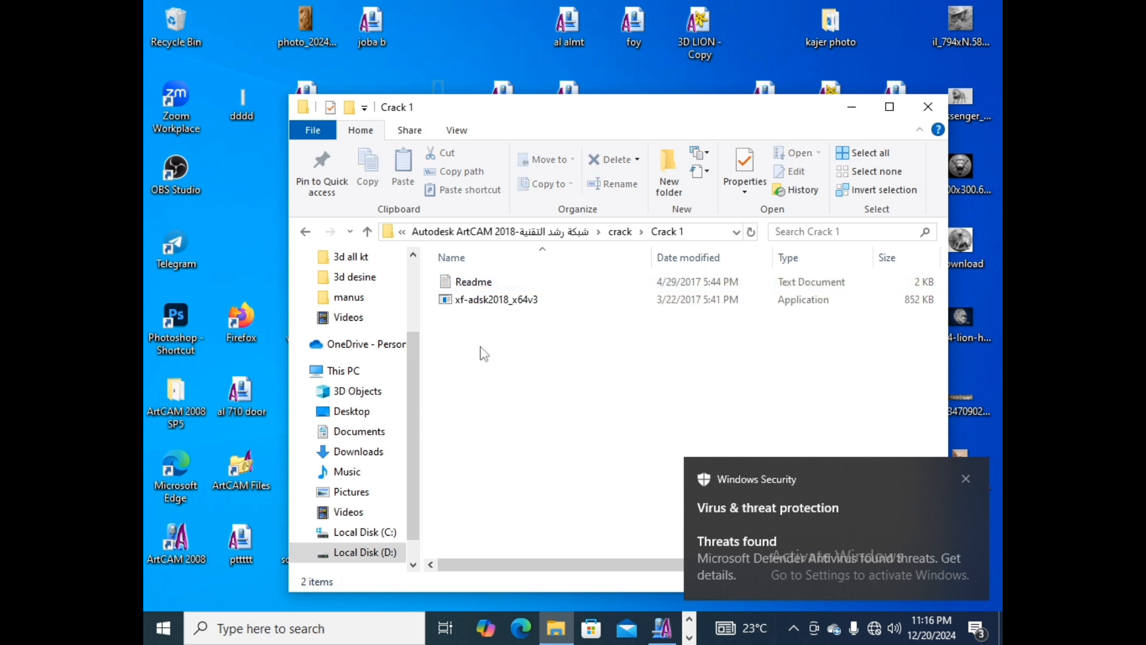
# - Check the xf-adsk2018_x64v3 file, go back up, and select the ArtCAM Premium 2018 installer
pyautogui.click(485, 302)
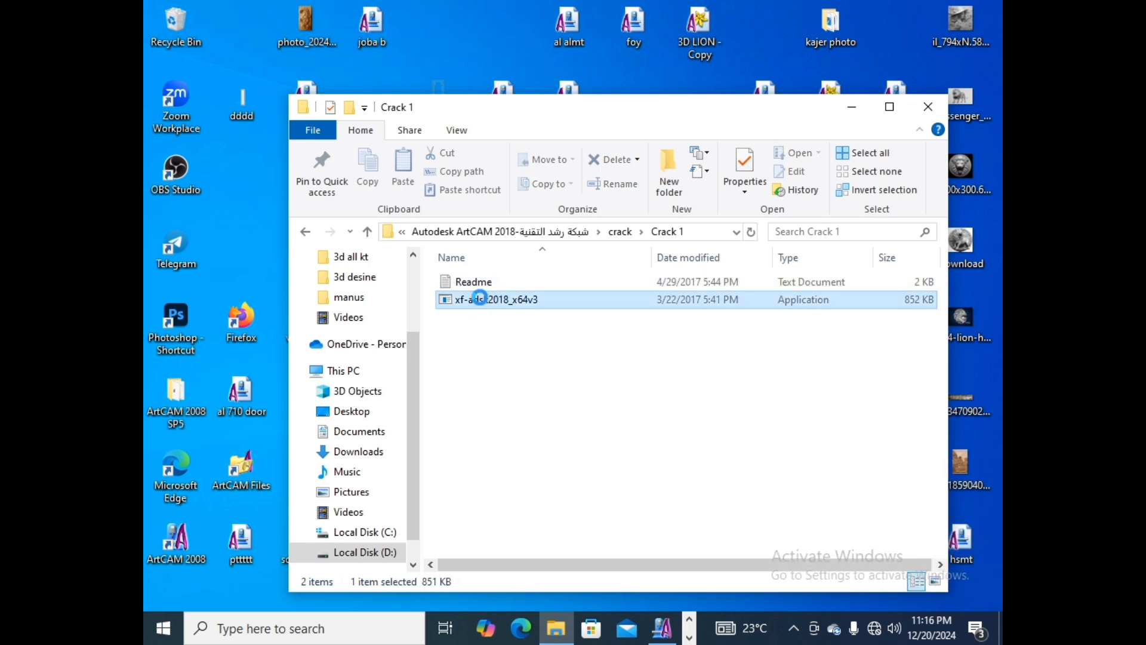
pyautogui.rightClick(485, 303)
pyautogui.click(447, 336)
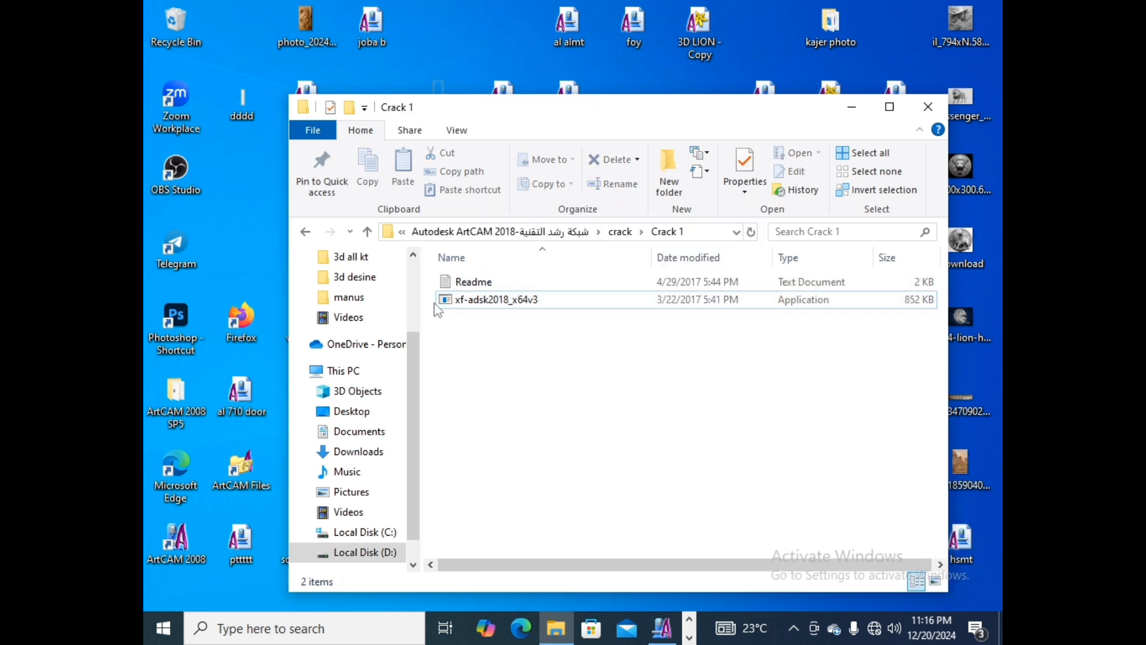
pyautogui.click(307, 232)
pyautogui.click(306, 233)
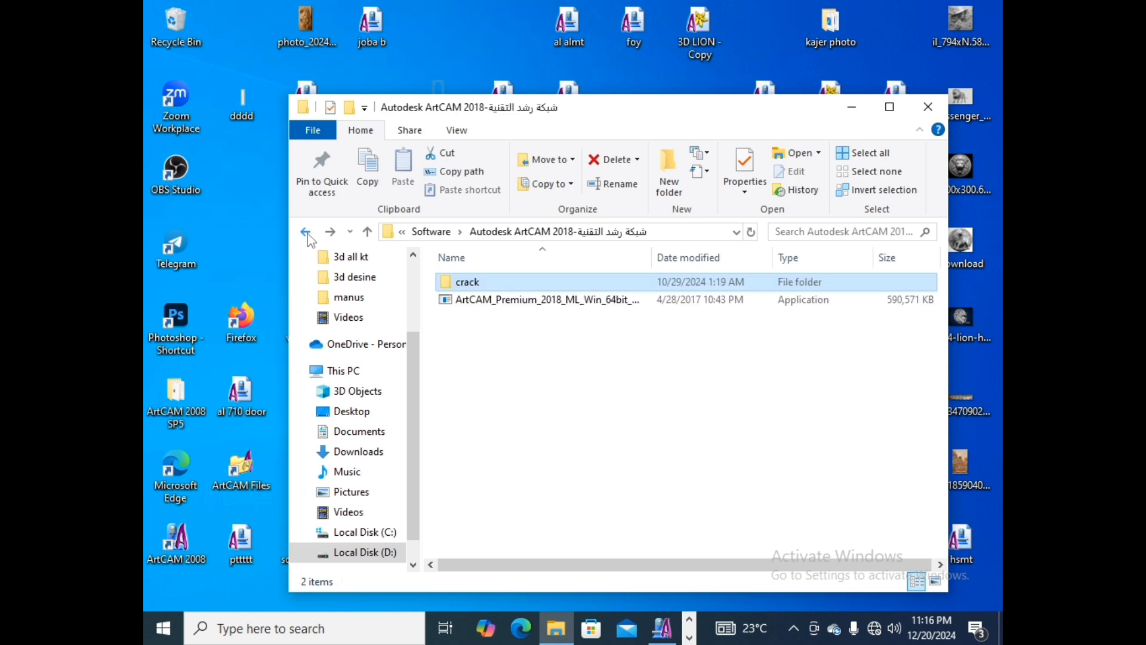
pyautogui.click(306, 233)
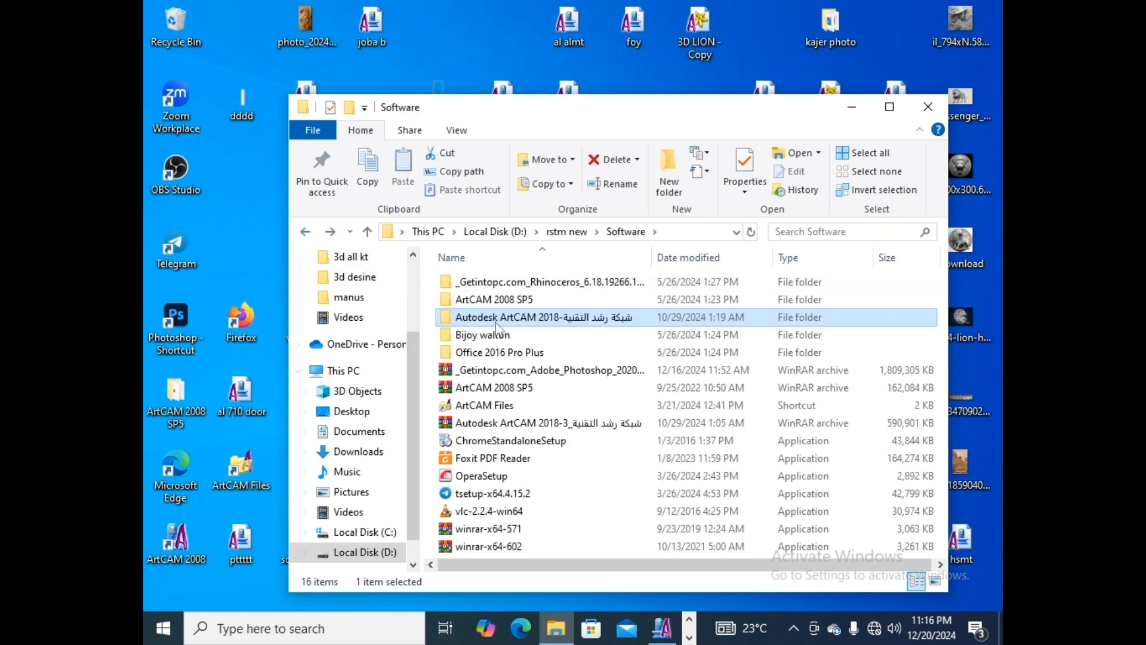
pyautogui.doubleClick(498, 319)
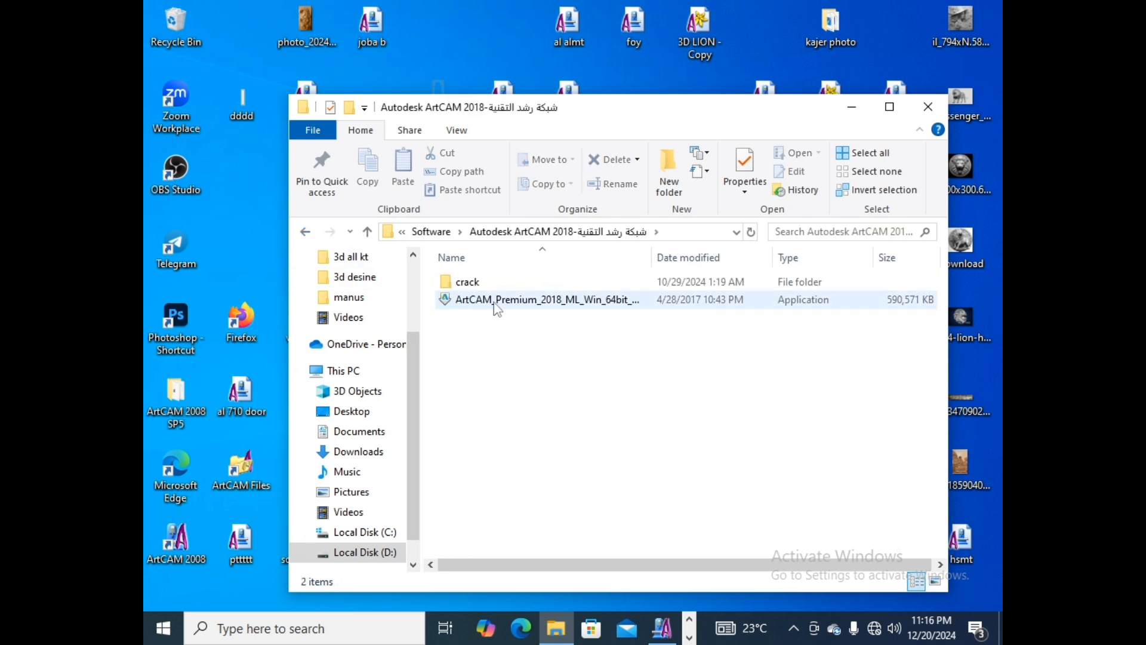
pyautogui.click(507, 304)
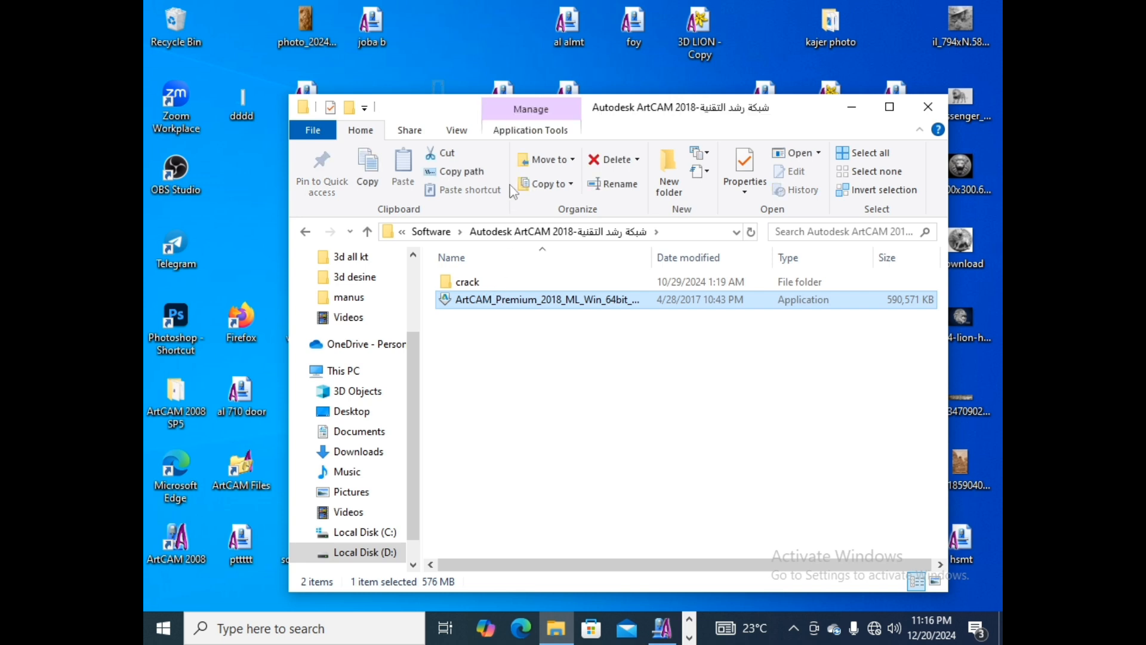
# - Run the ArtCAM Premium 2018 installer as administrator and extract it to C:\Autodesk\
pyautogui.rightClick(492, 301)
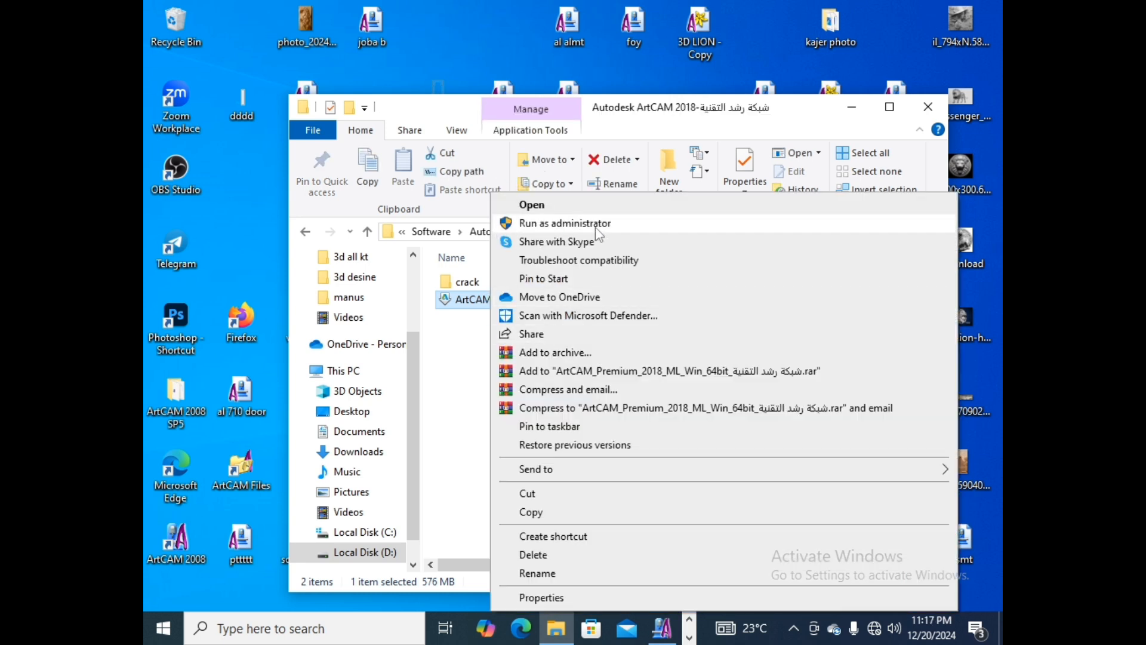
pyautogui.click(565, 224)
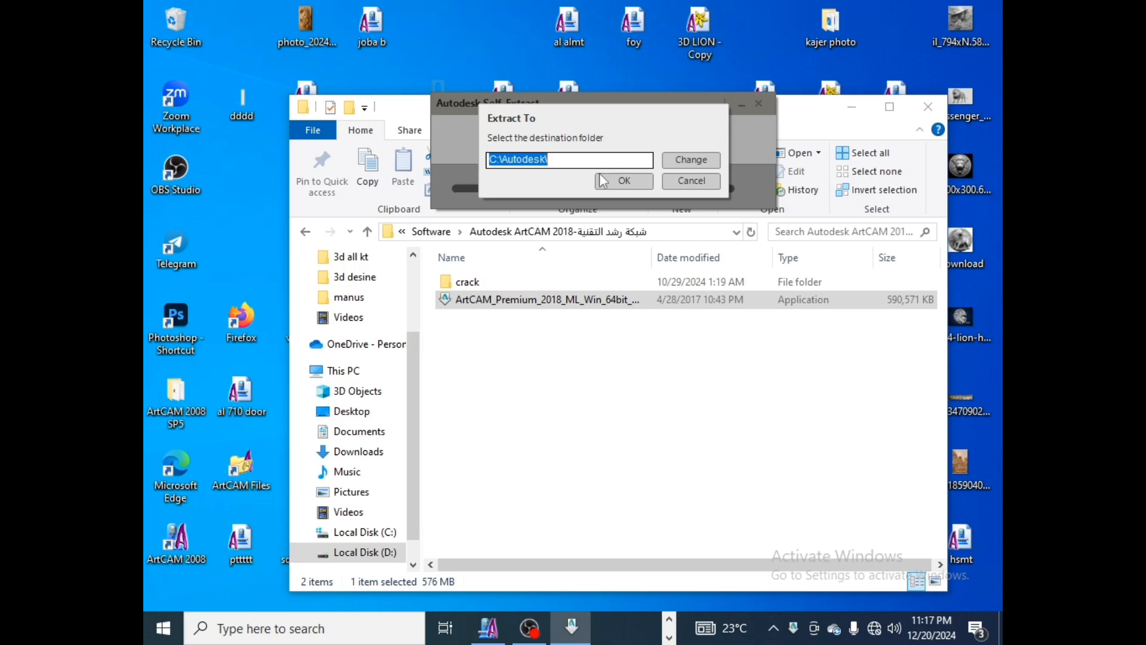
pyautogui.click(624, 181)
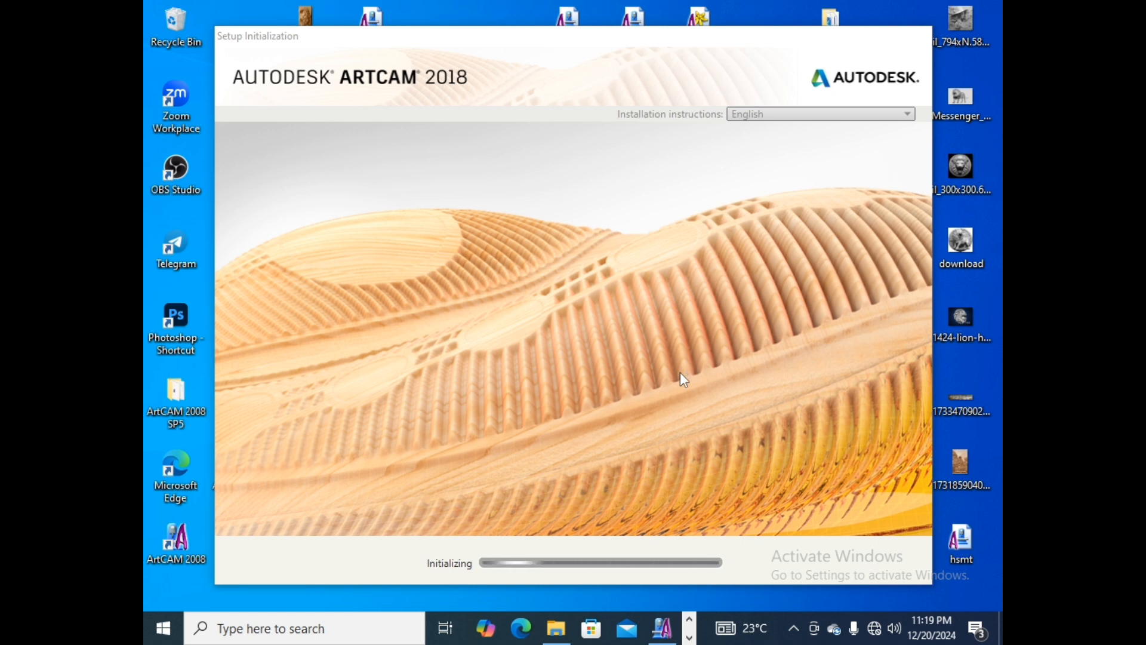
# - Accept the licence and install ArtCAM Premium 2018 to C:\Program Files\Autodesk\
pyautogui.click(735, 481)
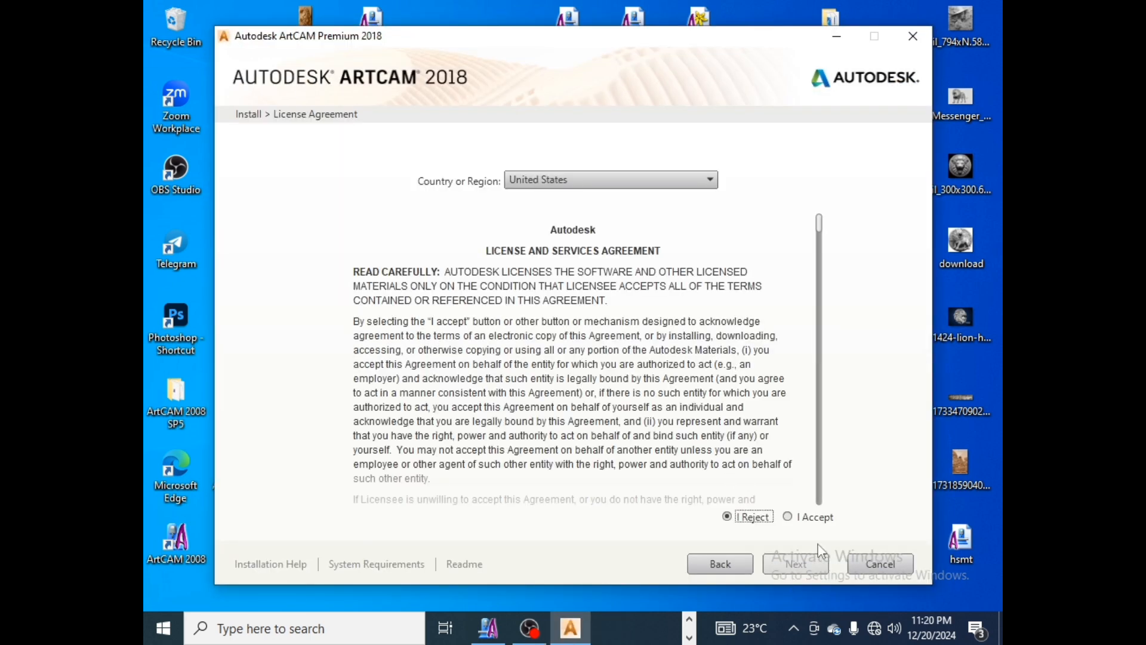
pyautogui.click(789, 517)
pyautogui.click(797, 565)
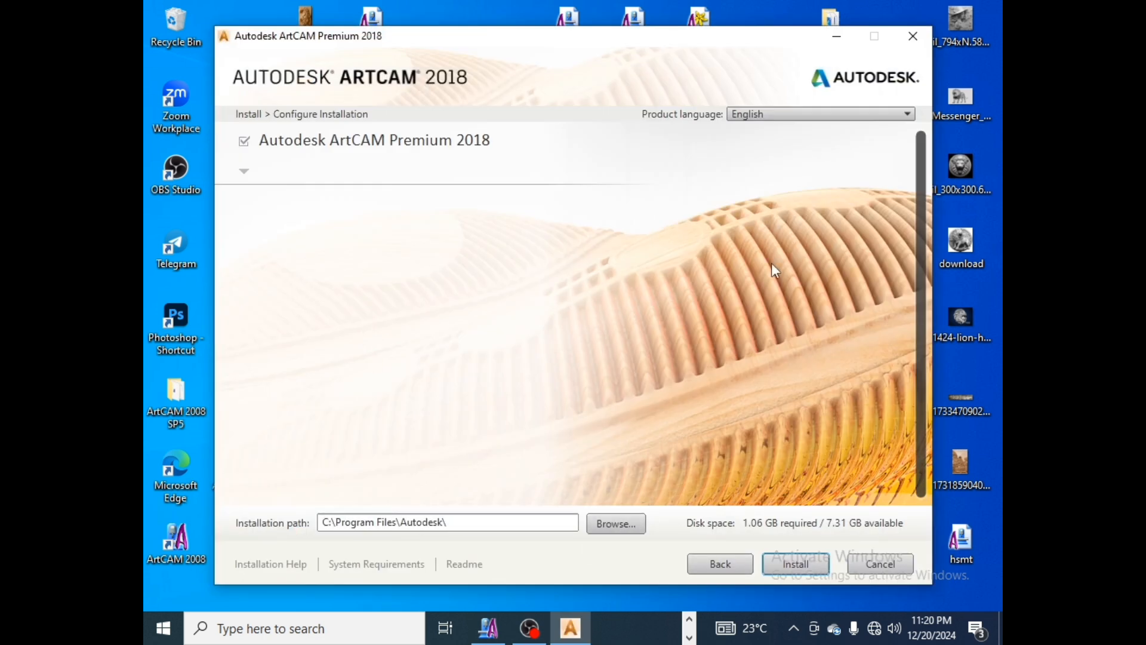
pyautogui.click(804, 568)
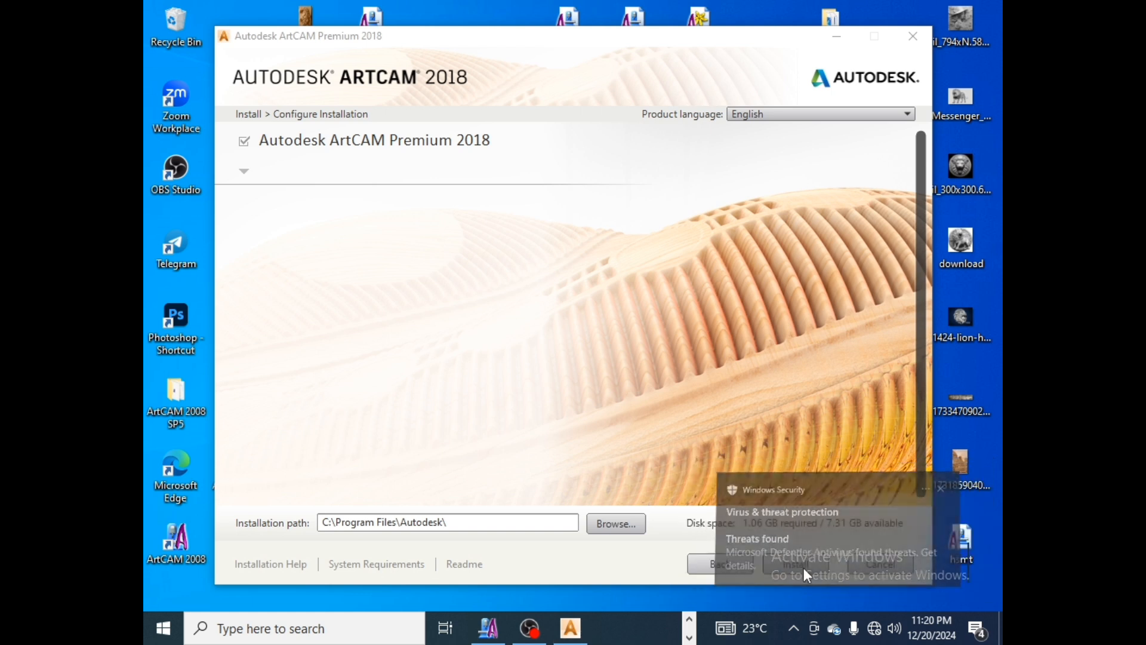
pyautogui.click(806, 566)
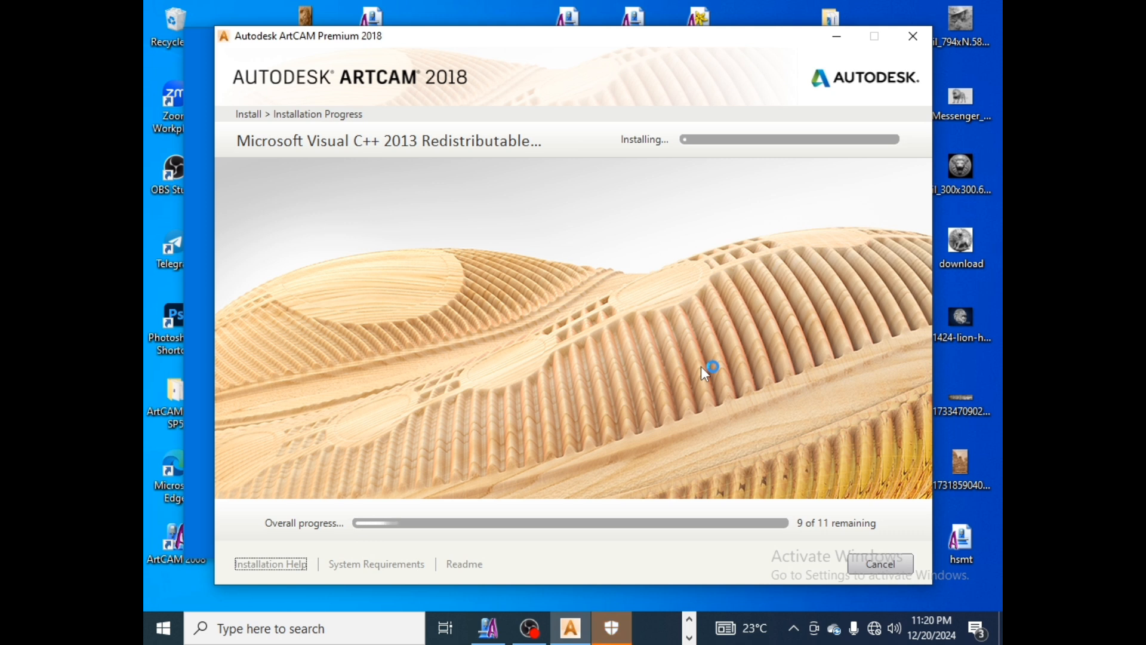
# - Close the Windows Security window from its taskbar preview
pyautogui.moveTo(611, 628)
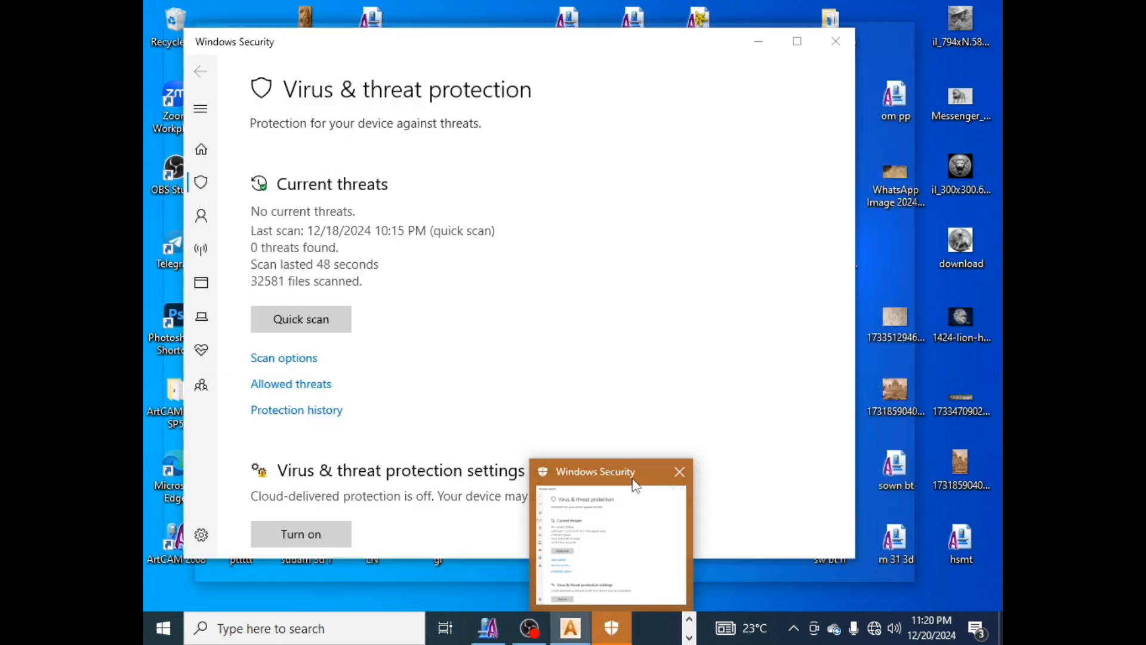
pyautogui.click(679, 471)
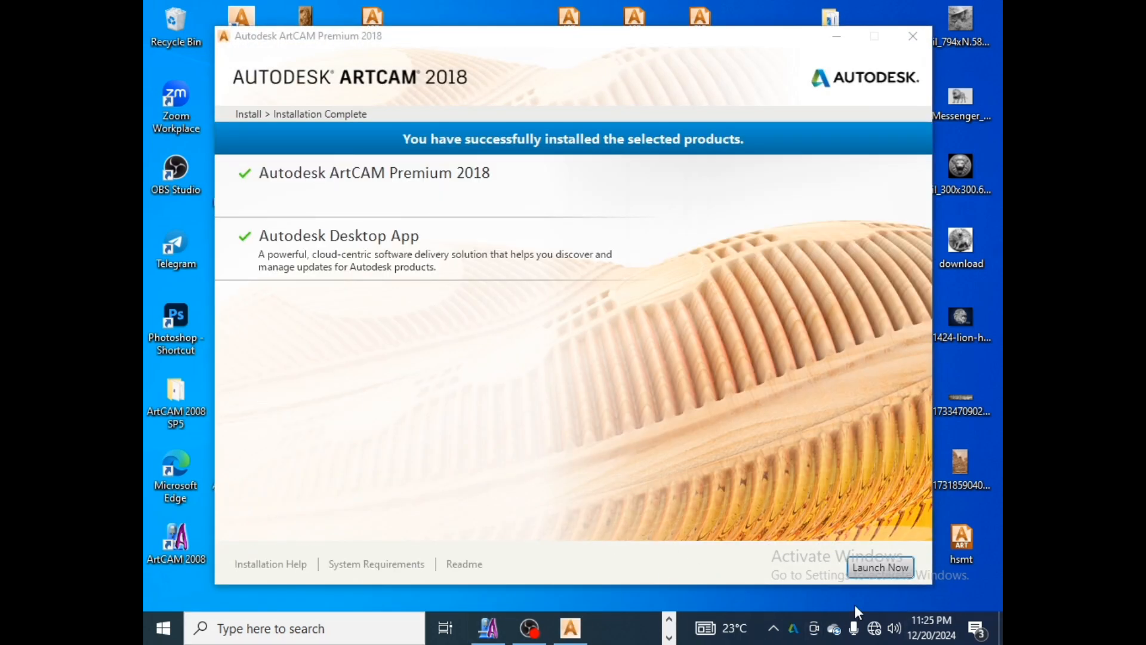
# - Launch ArtCAM and ignore recovery of the old auto-save files
pyautogui.click(896, 570)
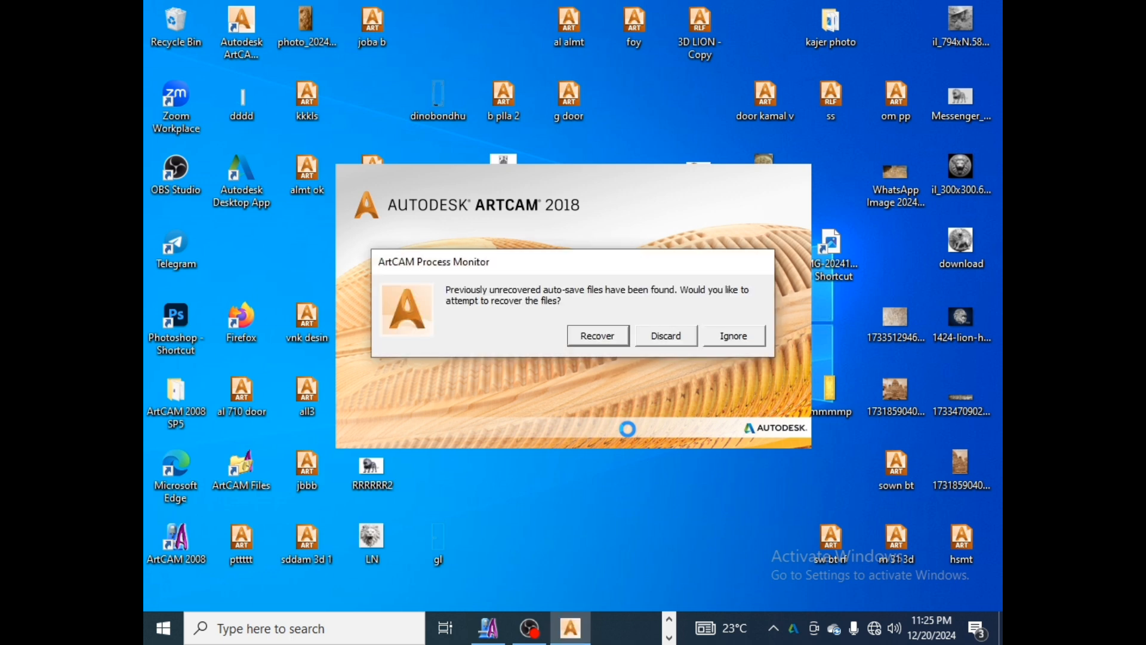
pyautogui.click(738, 336)
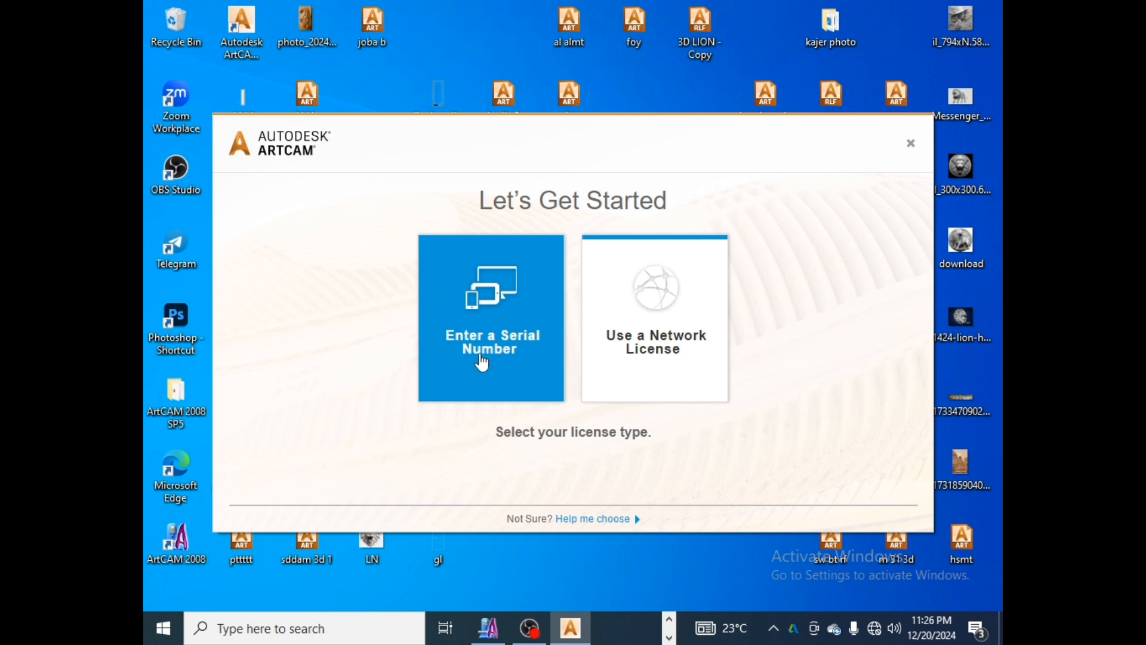
# - Choose serial-number licensing, enter the serial number and product key, and submit them
pyautogui.click(495, 350)
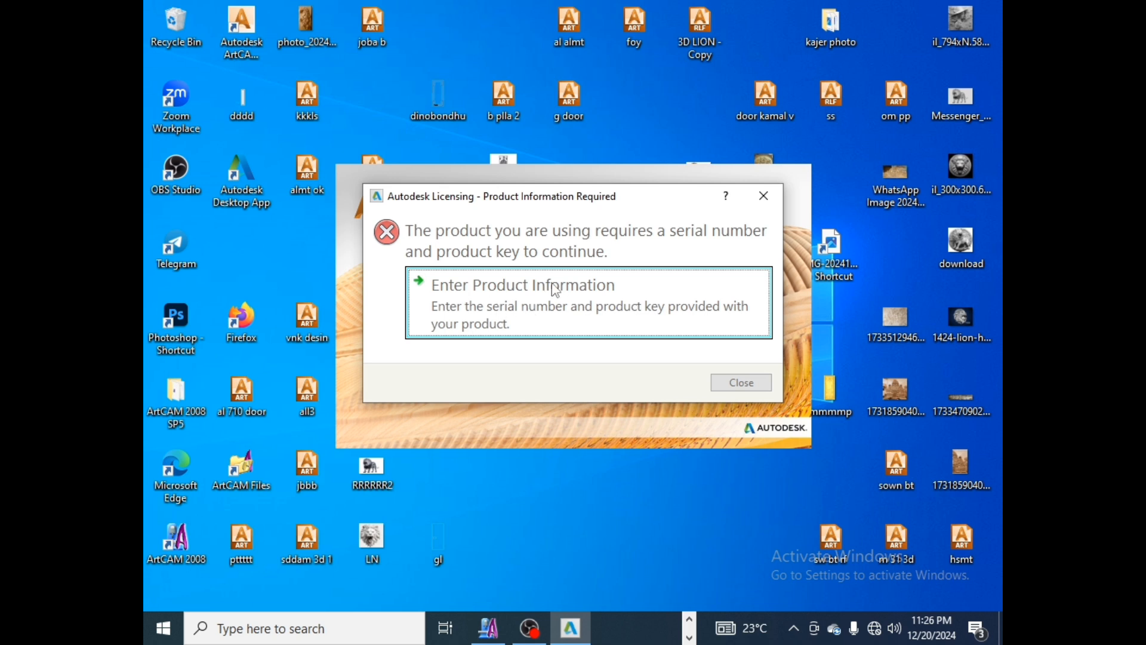
pyautogui.click(583, 304)
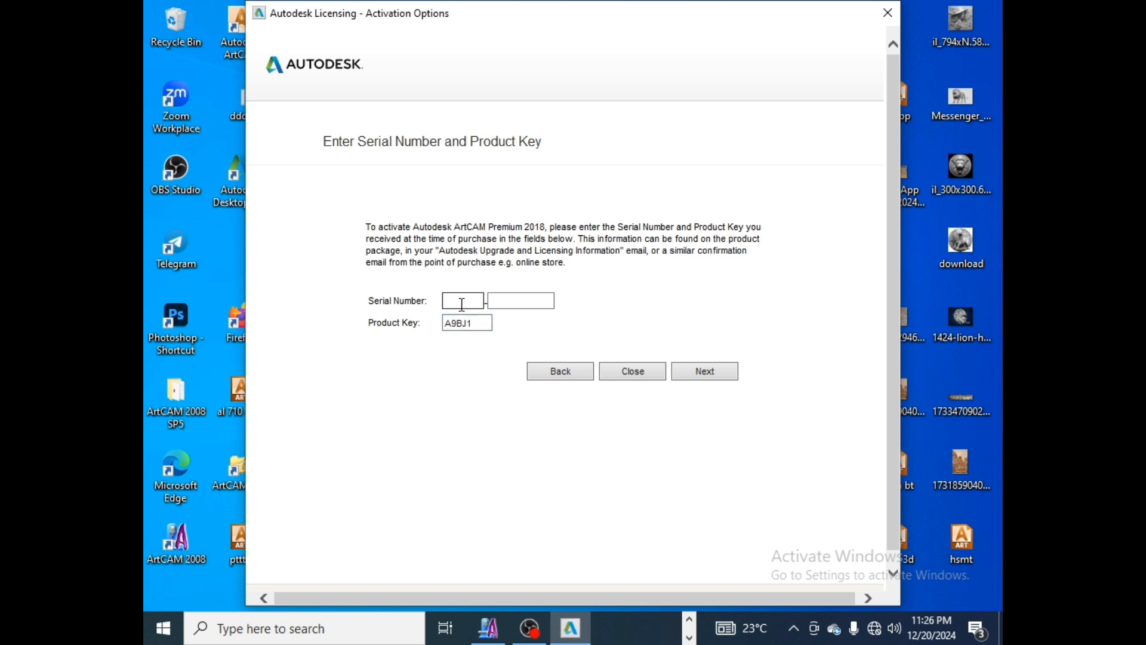
pyautogui.write('66')
pyautogui.write('79')
pyautogui.write('89')
pyautogui.write('898')
pyautogui.write('98')
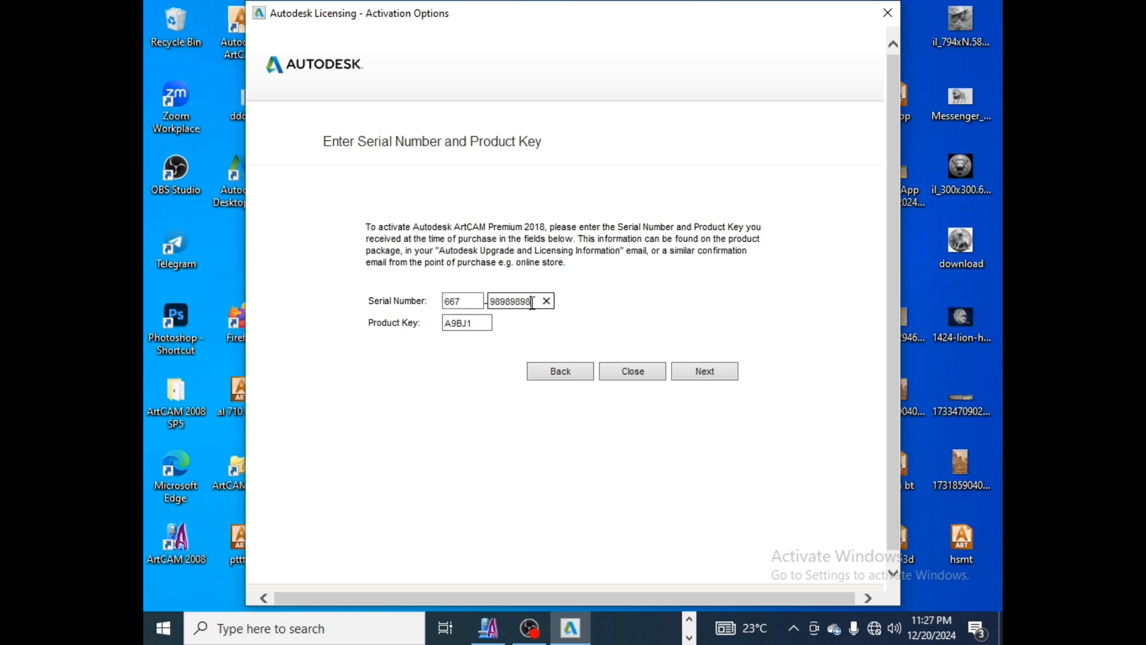
pyautogui.click(705, 377)
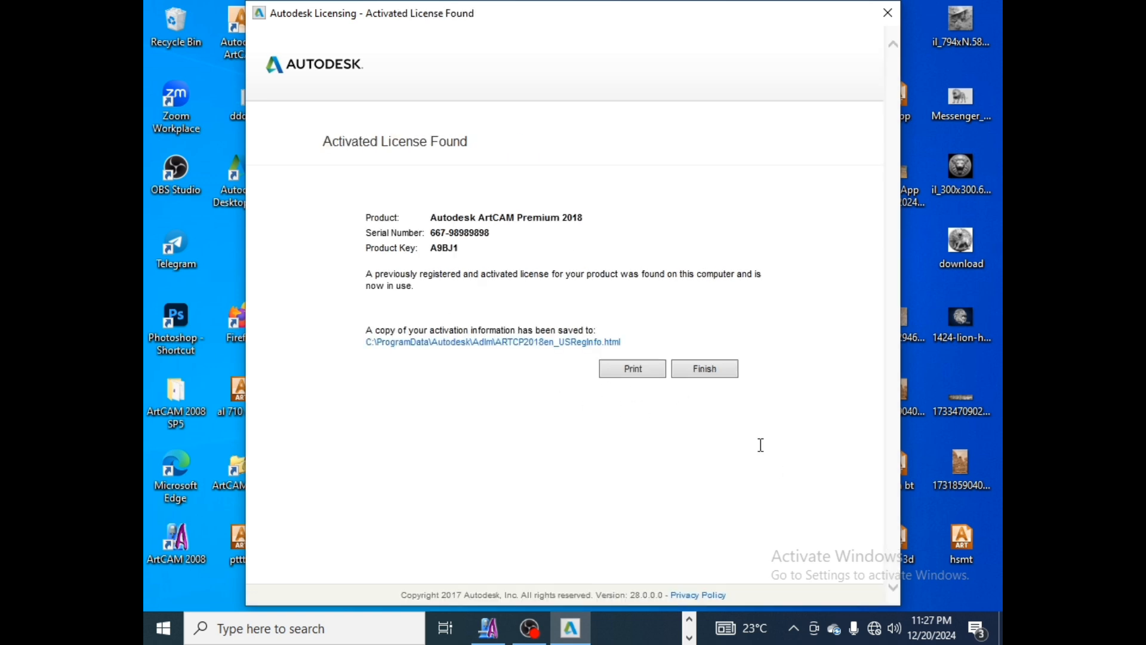
# - Finish on the Activated License Found page to reach the ArtCAM start page
pyautogui.click(707, 371)
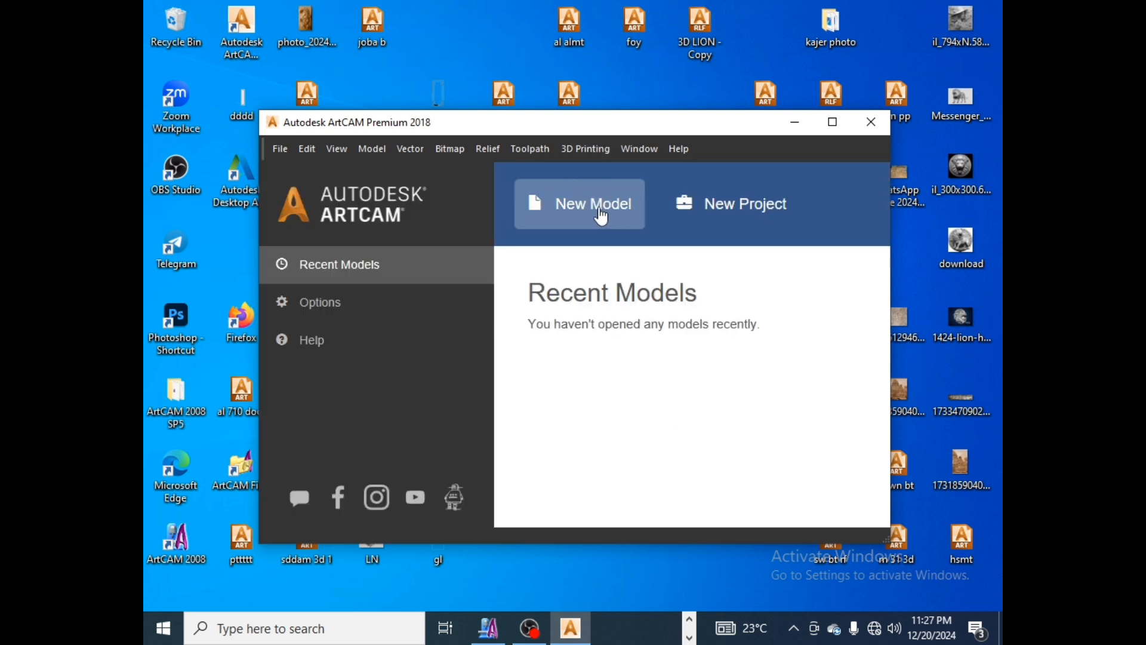
# - Create a 1000 × 1000 mm new model and maximise the ArtCAM window
pyautogui.click(603, 216)
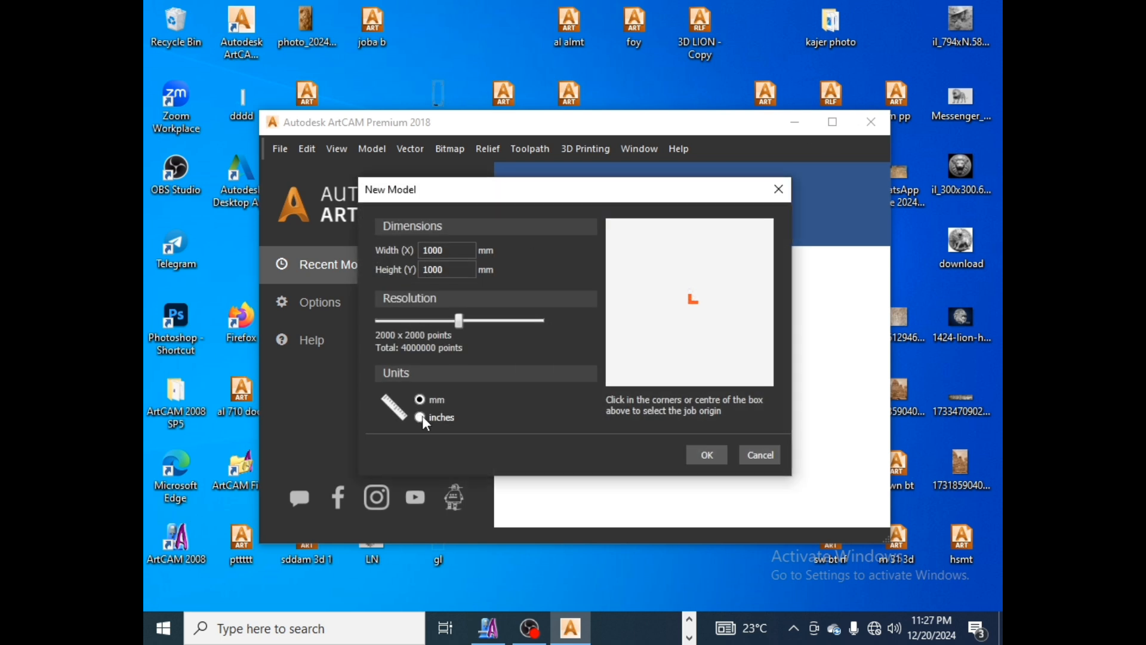
pyautogui.click(710, 456)
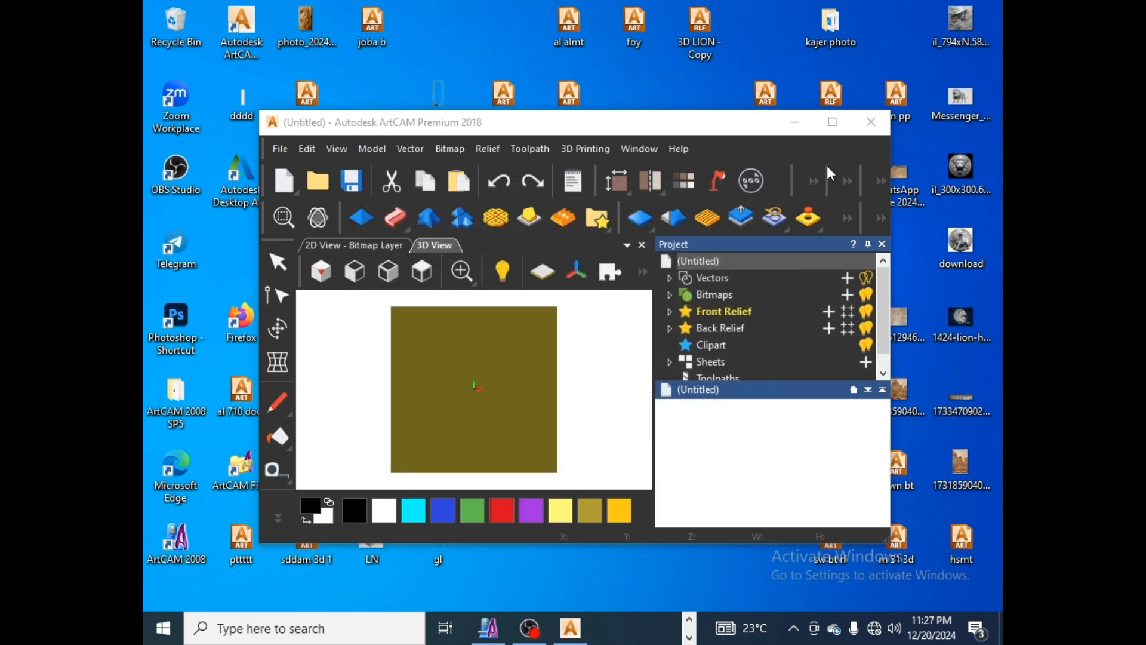
pyautogui.click(834, 122)
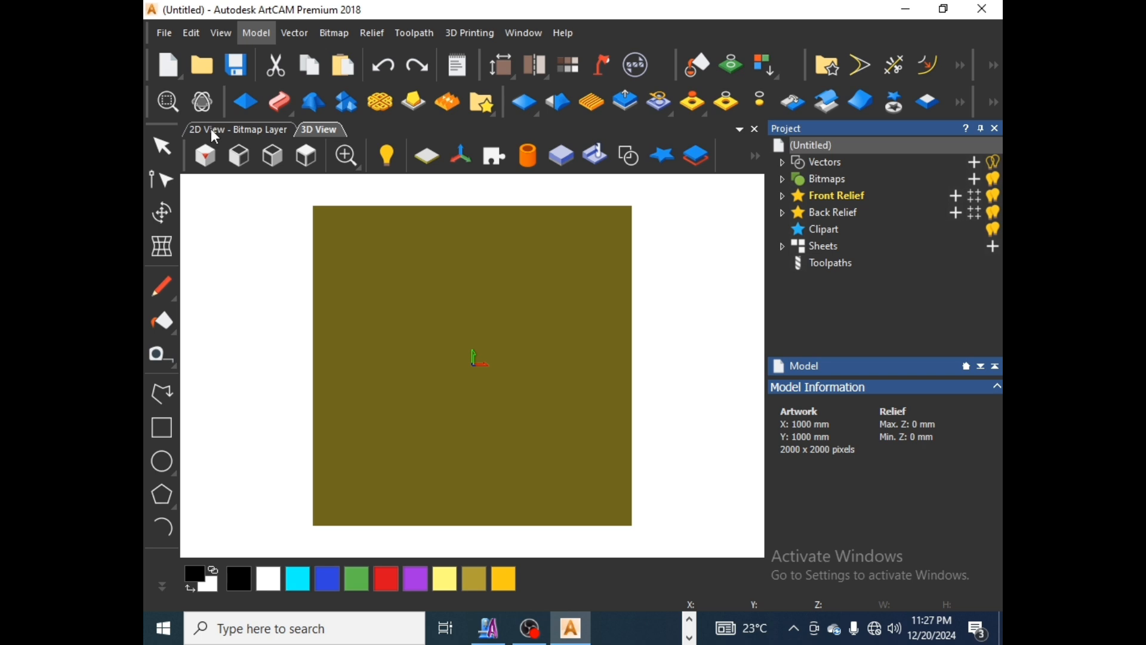
# - In 2D View, draw a seven-point zigzag polyline across the model square
pyautogui.press('F2')
pyautogui.scroll(3, 477, 359)
pyautogui.click(162, 394)
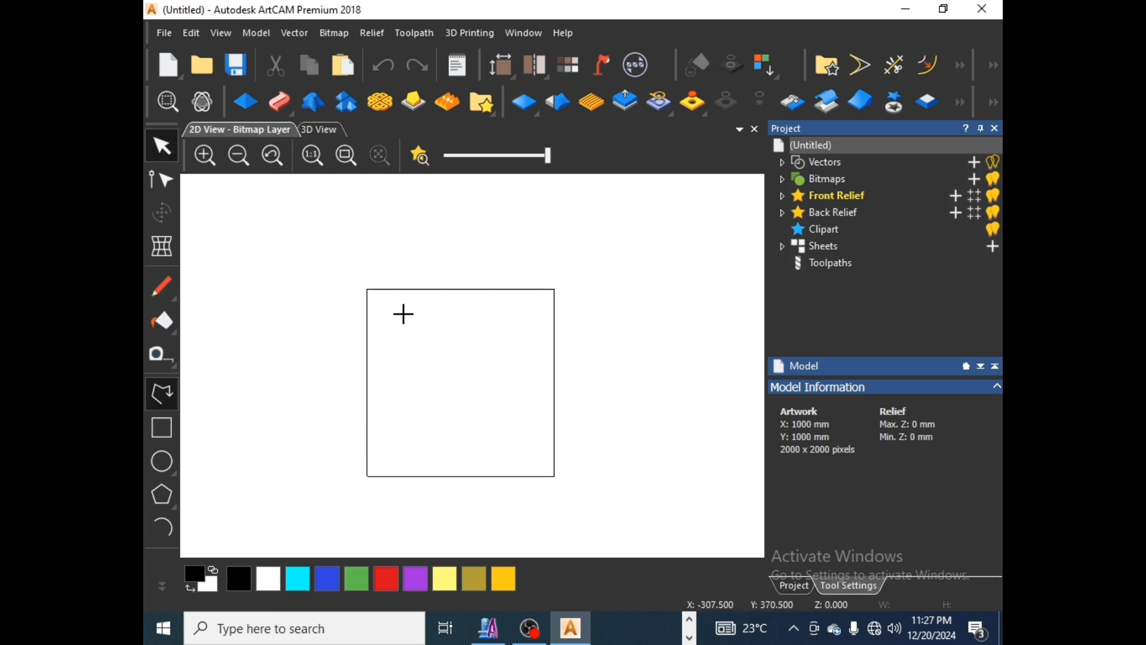
pyautogui.click(405, 315)
pyautogui.click(479, 387)
pyautogui.click(513, 342)
pyautogui.click(401, 355)
pyautogui.click(439, 420)
pyautogui.click(583, 450)
pyautogui.click(505, 334)
pyautogui.press('Escape')
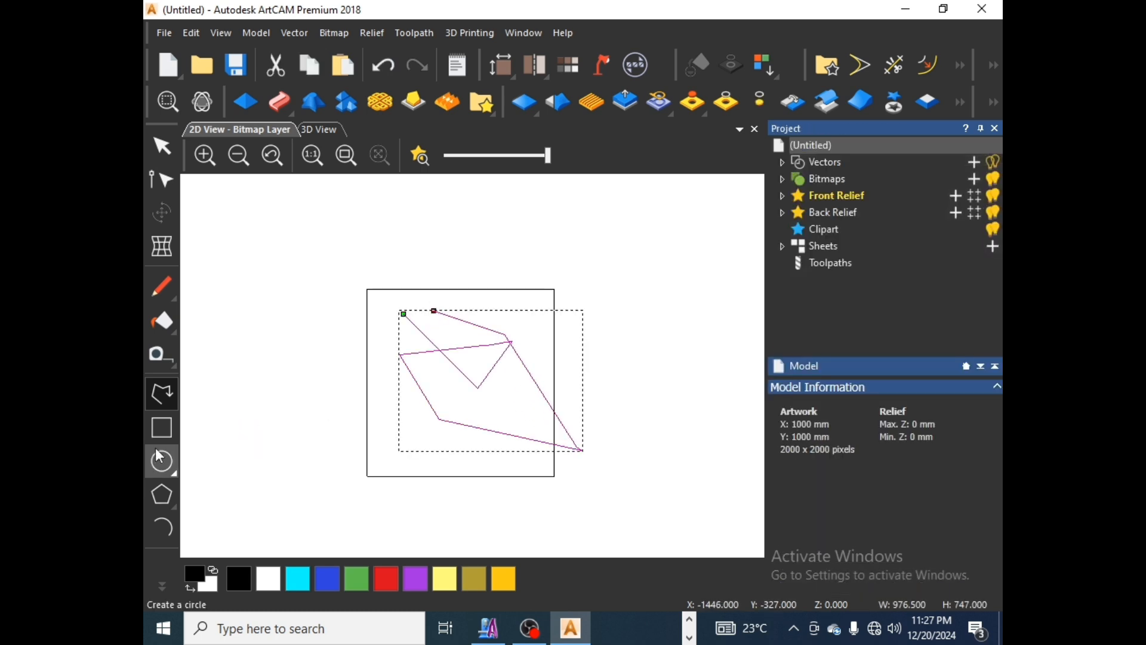
# - Draw a small three-point arc inside the model square
pyautogui.click(171, 531)
pyautogui.click(468, 386)
pyautogui.click(506, 434)
pyautogui.click(459, 438)
pyautogui.press('Escape')
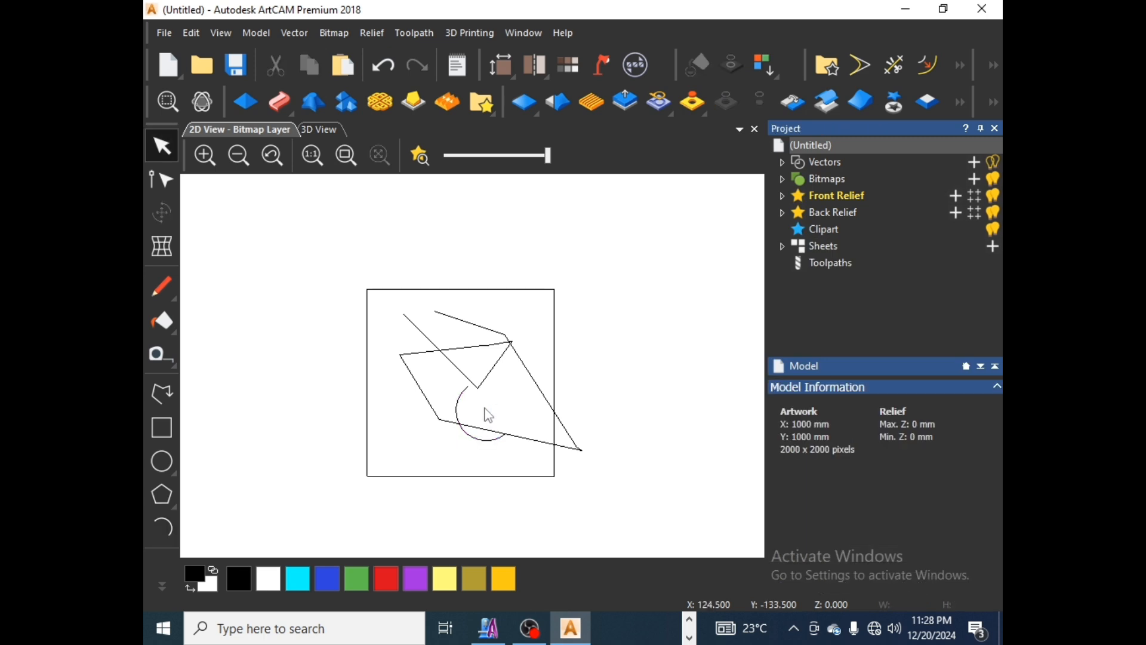